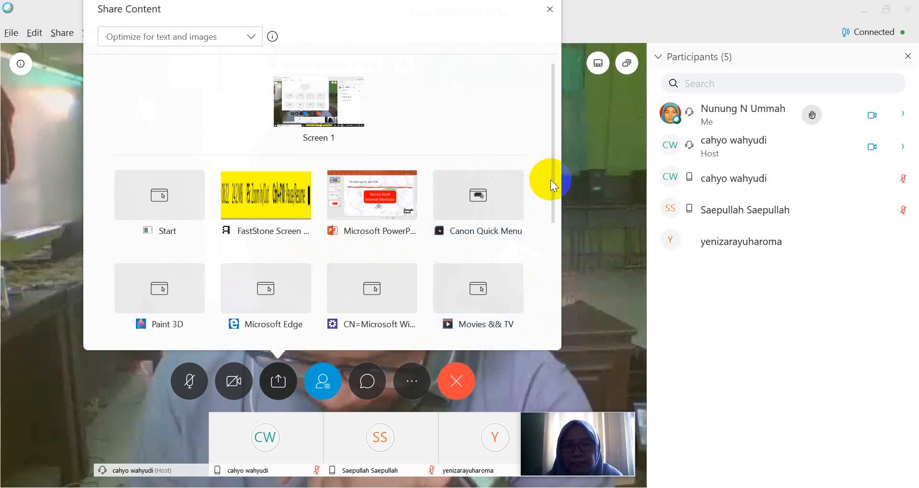
Share the Google Chrome window with the meeting participants.
{"action": "left_click_drag", "start_coordinate": [553, 183], "coordinate": [554, 242]}
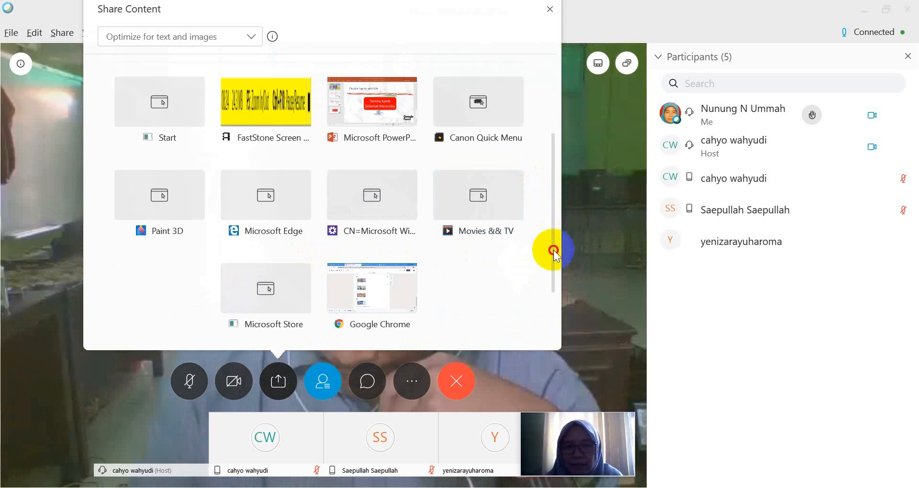
{"action": "mouse_move", "coordinate": [375, 266]}
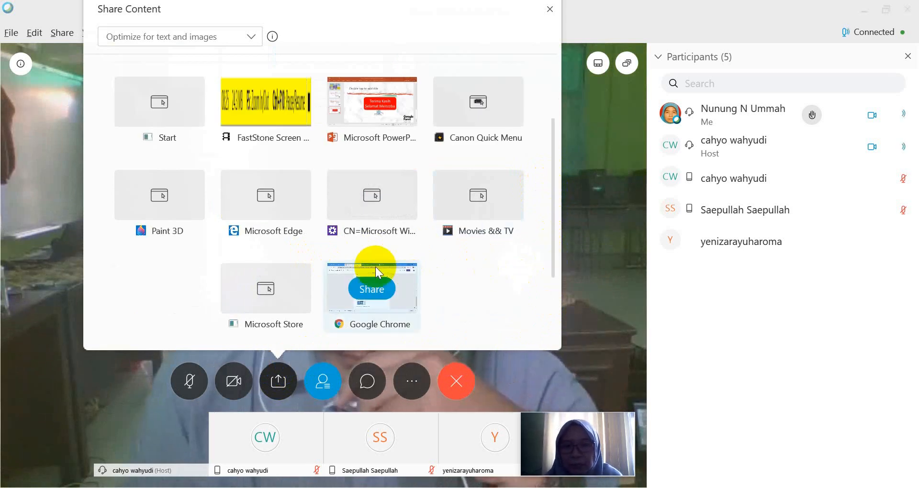
{"action": "left_click", "coordinate": [380, 291]}
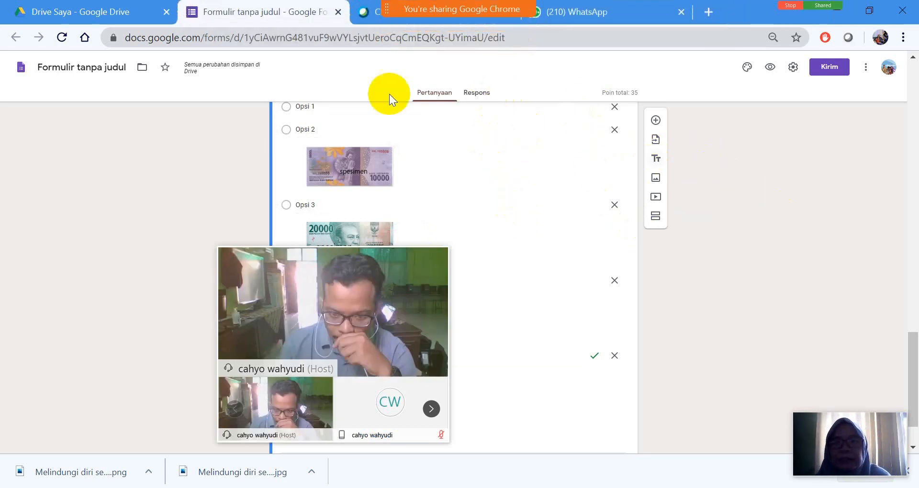
Switch to the browser's Google Drive page and open Drive from the list of Google apps.
{"action": "left_click", "coordinate": [142, 10]}
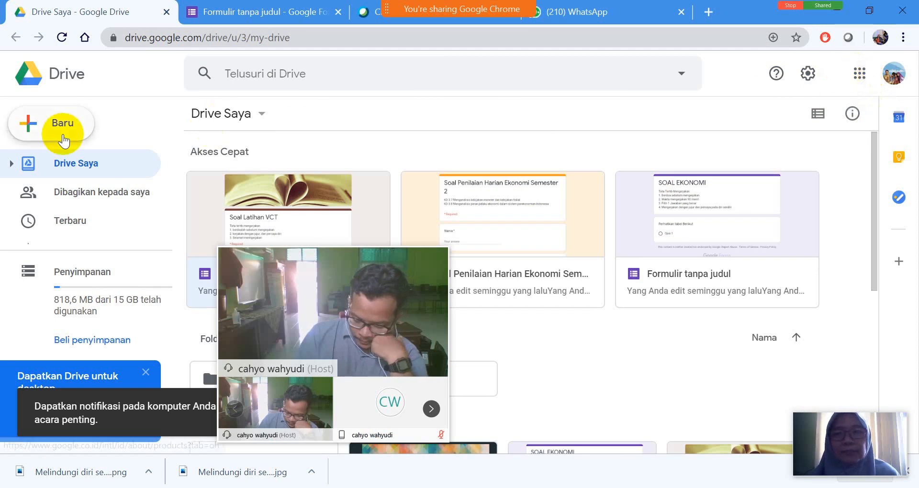
{"action": "left_click", "coordinate": [861, 77]}
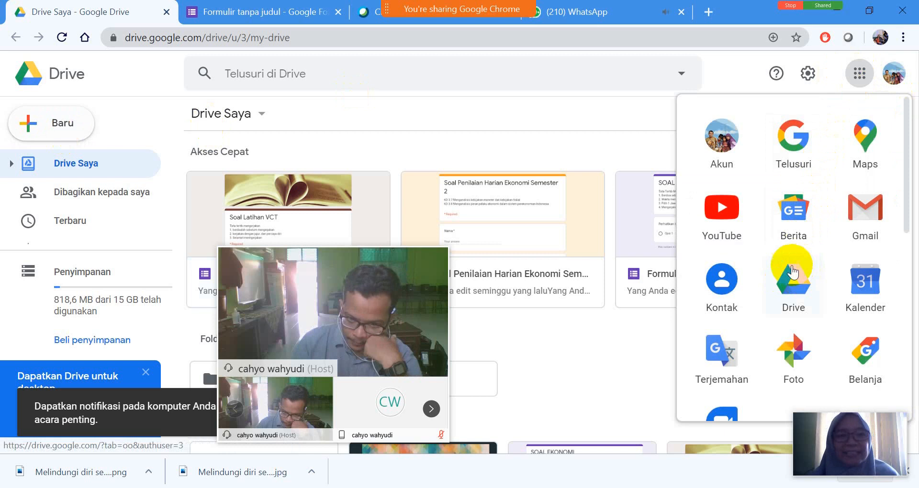
{"action": "left_click", "coordinate": [798, 283]}
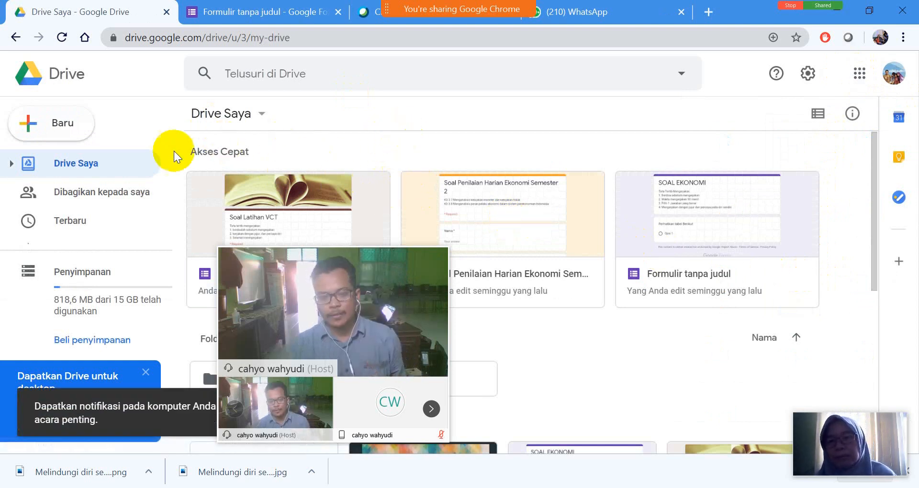
{"action": "left_click", "coordinate": [61, 126]}
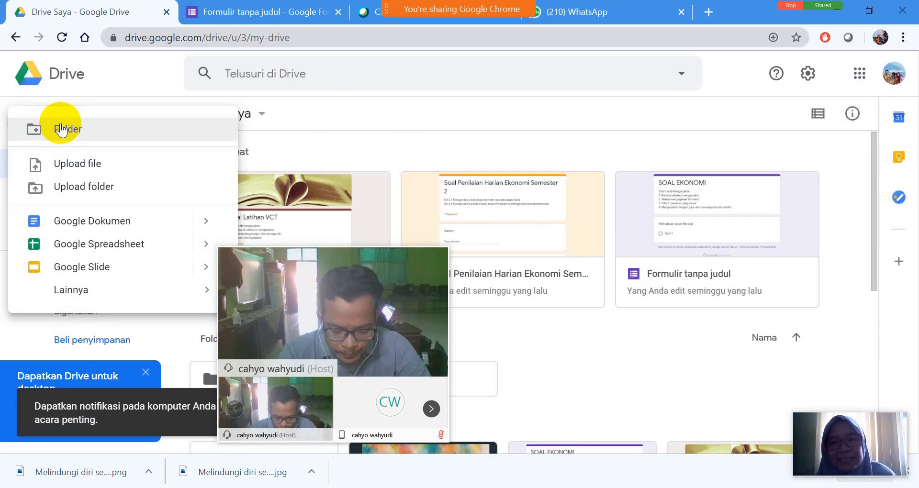
{"action": "left_click", "coordinate": [184, 290]}
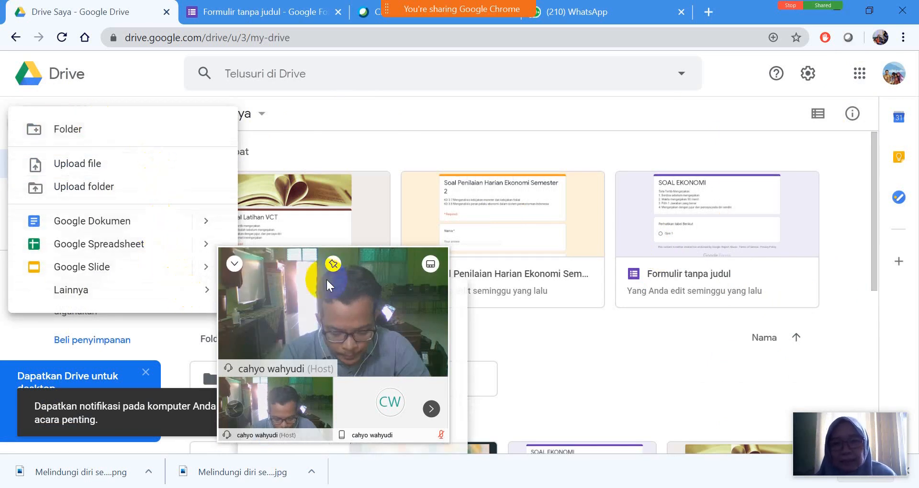
{"action": "left_click_drag", "start_coordinate": [365, 258], "coordinate": [769, 68]}
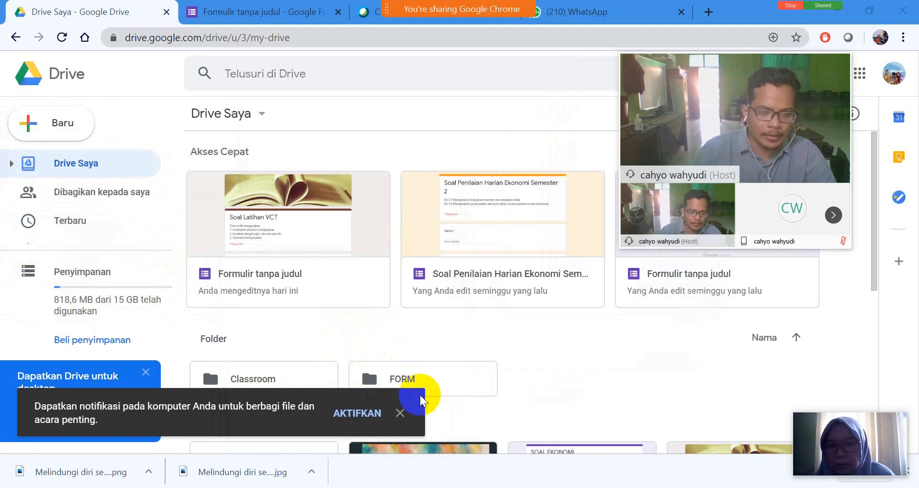
{"action": "left_click", "coordinate": [401, 413]}
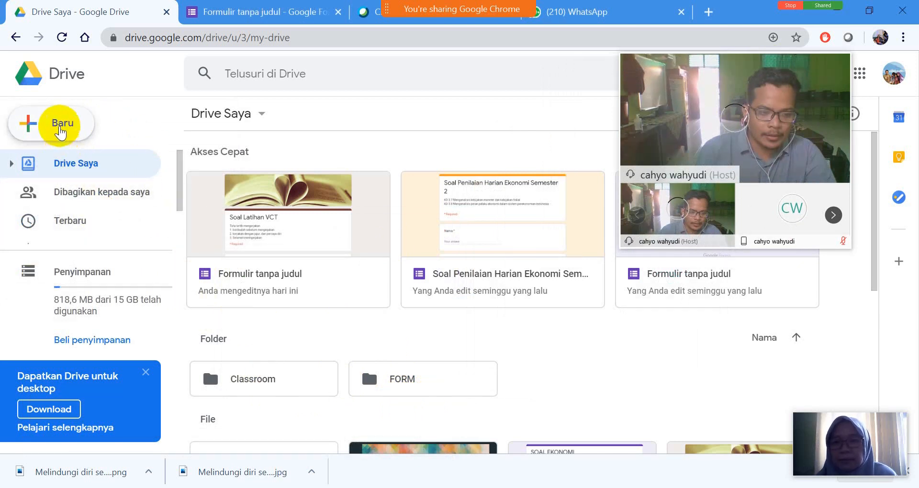
Create a new blank Google Formulir from Drive.
{"action": "left_click", "coordinate": [58, 129]}
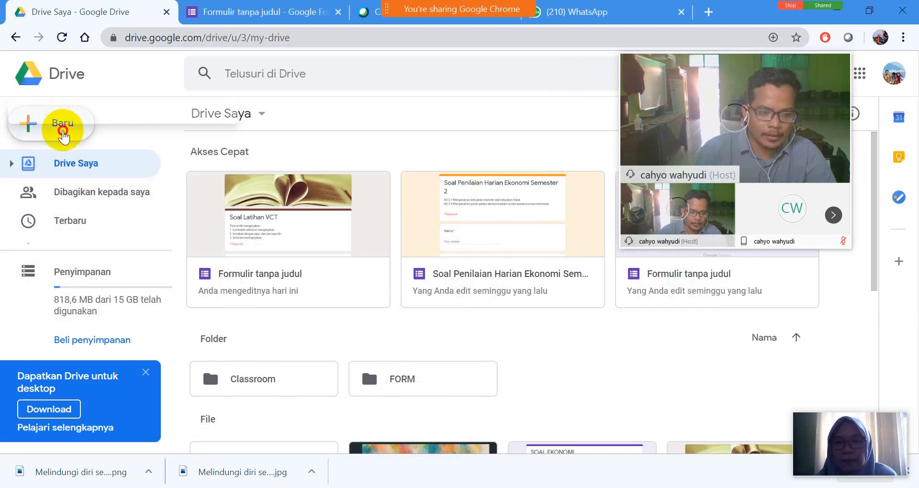
{"action": "mouse_move", "coordinate": [173, 290]}
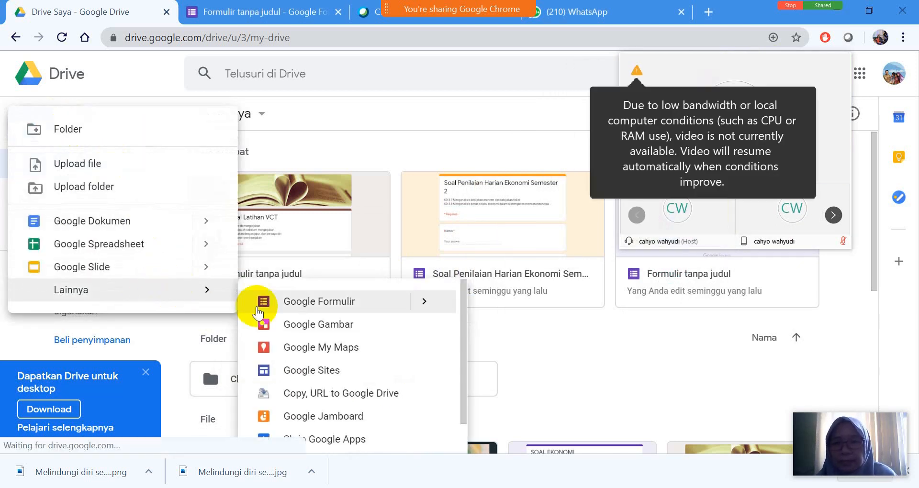
{"action": "left_click", "coordinate": [324, 305]}
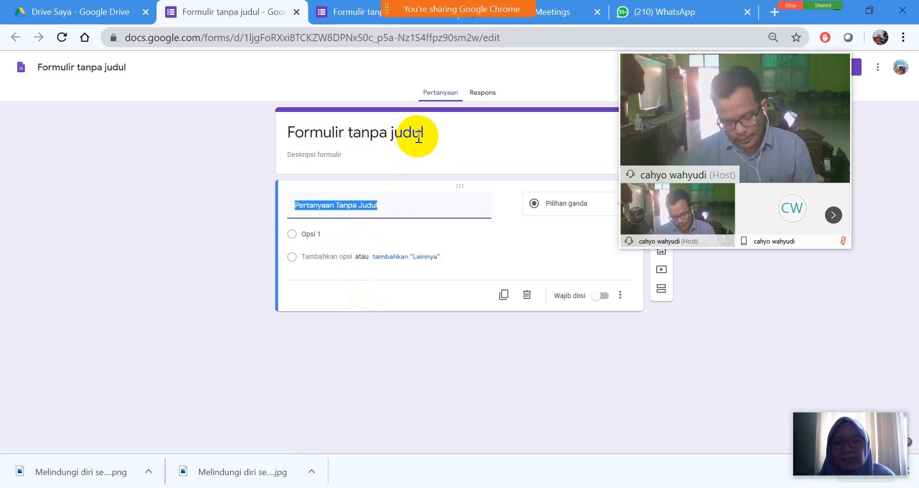
Title the new form "Penilaian Harian Kelas X IPS".
{"action": "left_click", "coordinate": [409, 136]}
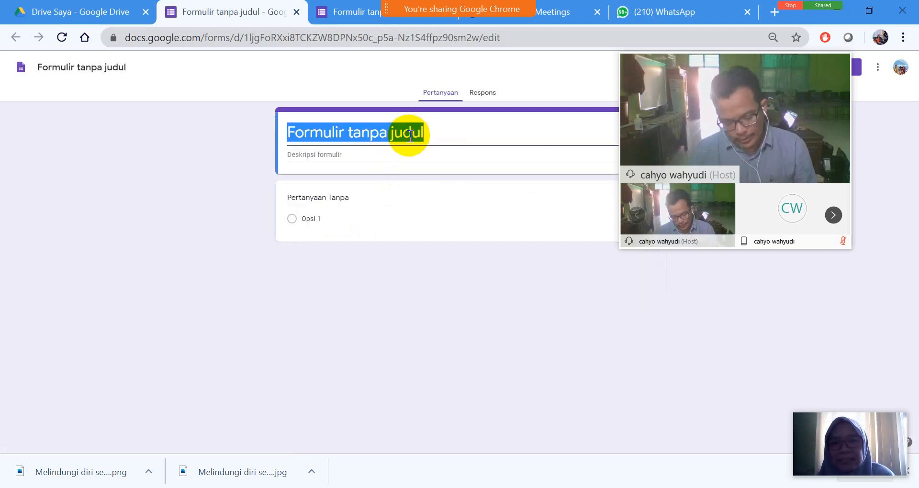
{"action": "type", "text": "Penil"}
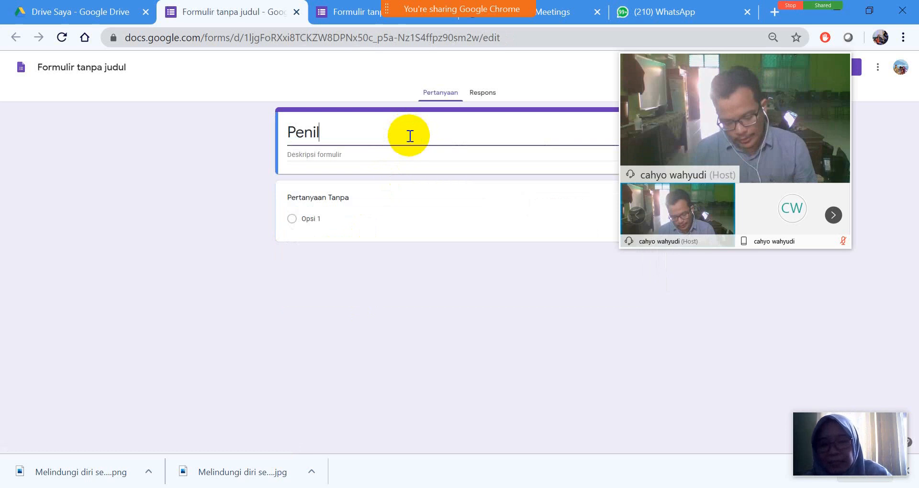
{"action": "type", "text": "aian Harian "}
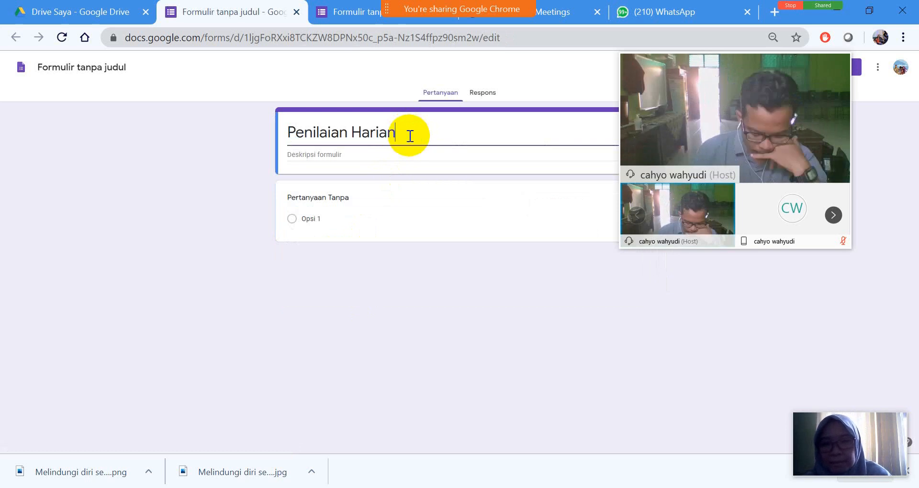
{"action": "type", "text": "K"}
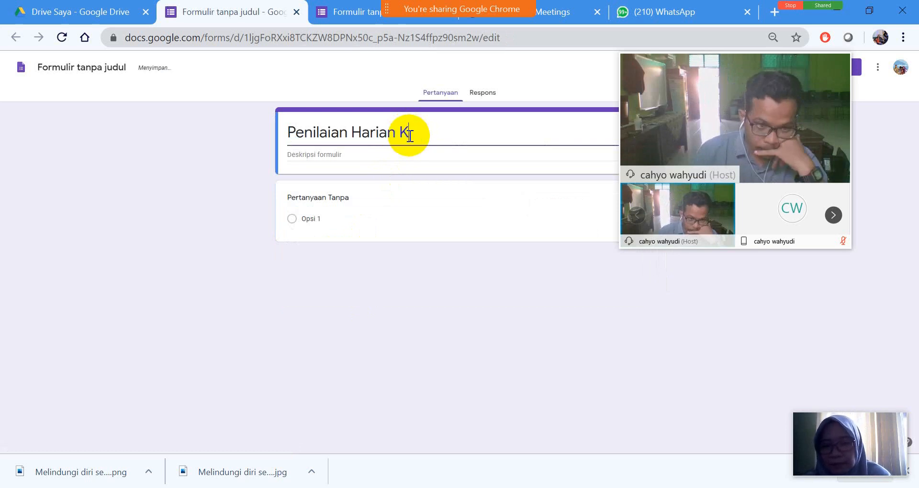
{"action": "type", "text": "elas X "}
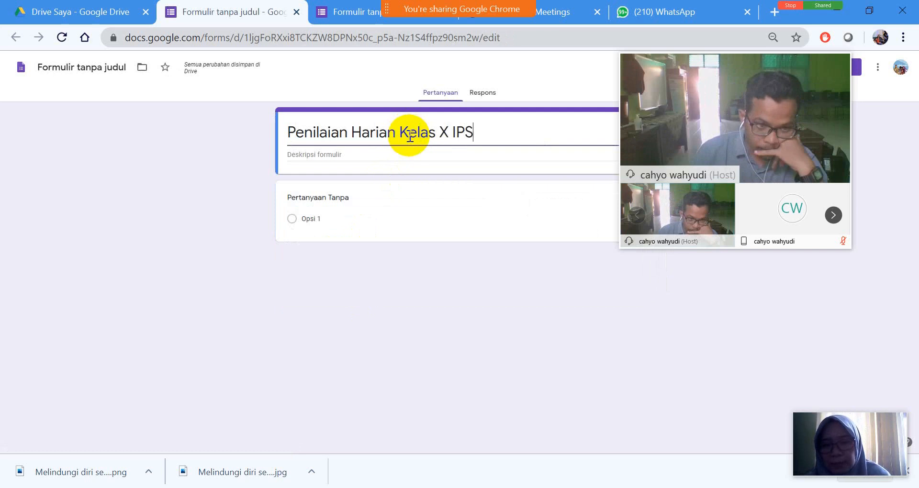
{"action": "type", "text": "IPS 1"}
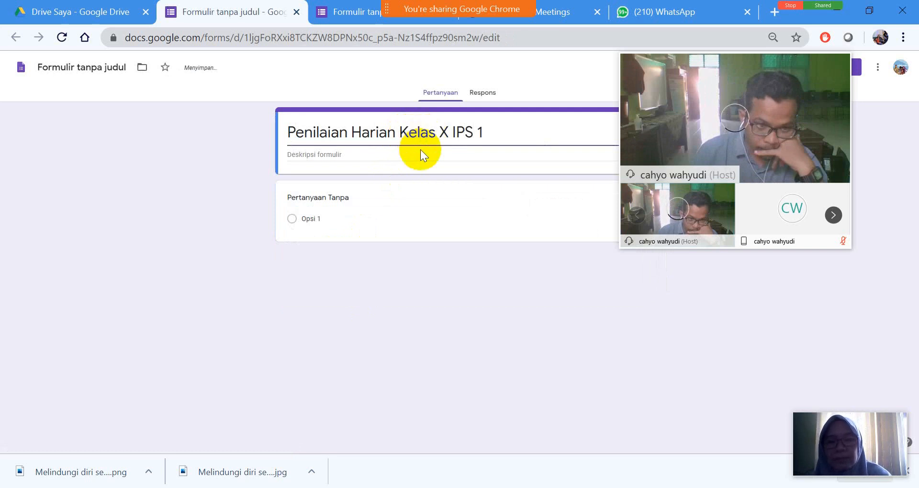
{"action": "key", "text": "BackSpace"}
{"action": "key", "text": "BackSpace"}
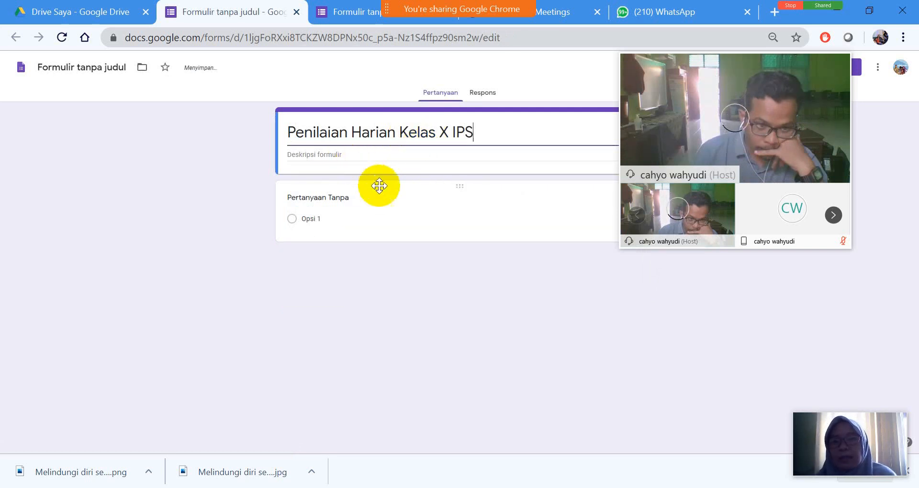
Enter "Aturan mengerjakan" in the form description and start a new line below it.
{"action": "left_click", "coordinate": [353, 154]}
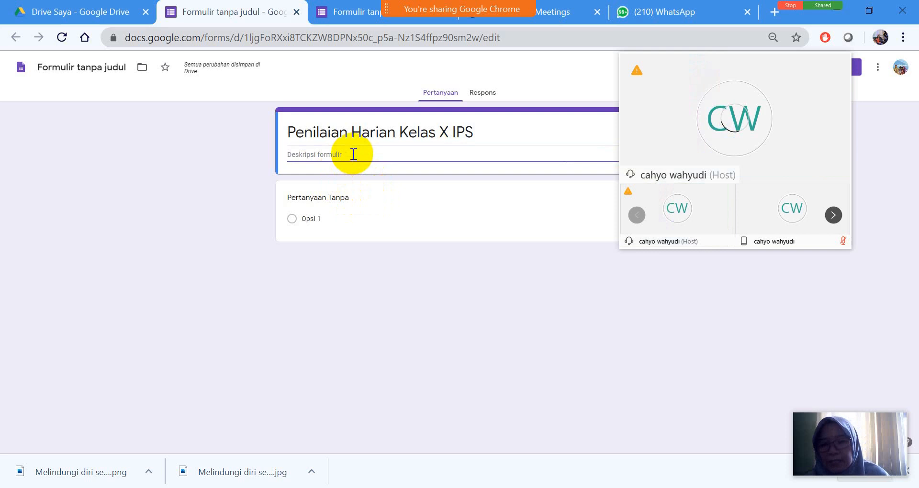
{"action": "type", "text": "Atu"}
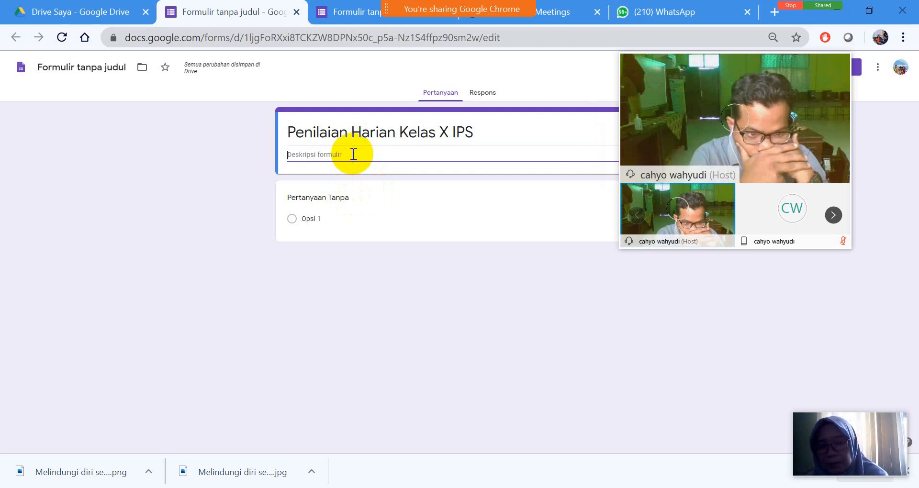
{"action": "type", "text": "turan "}
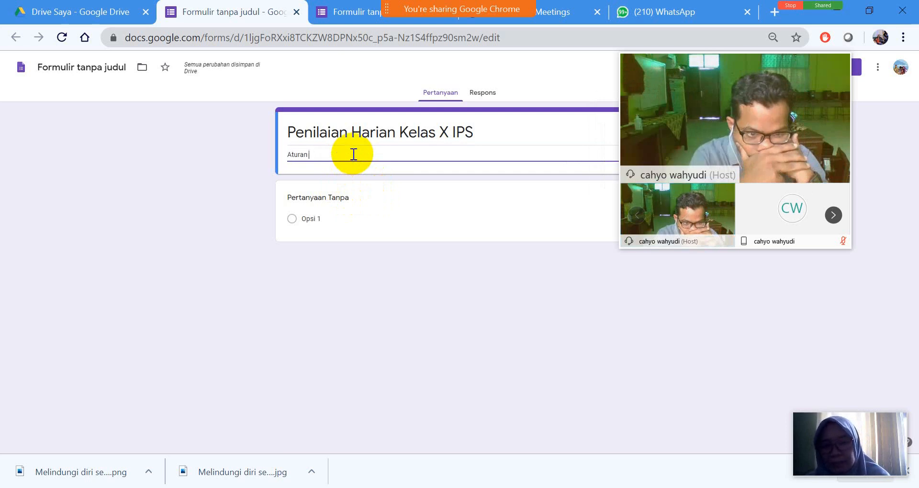
{"action": "type", "text": "mengerjaka"}
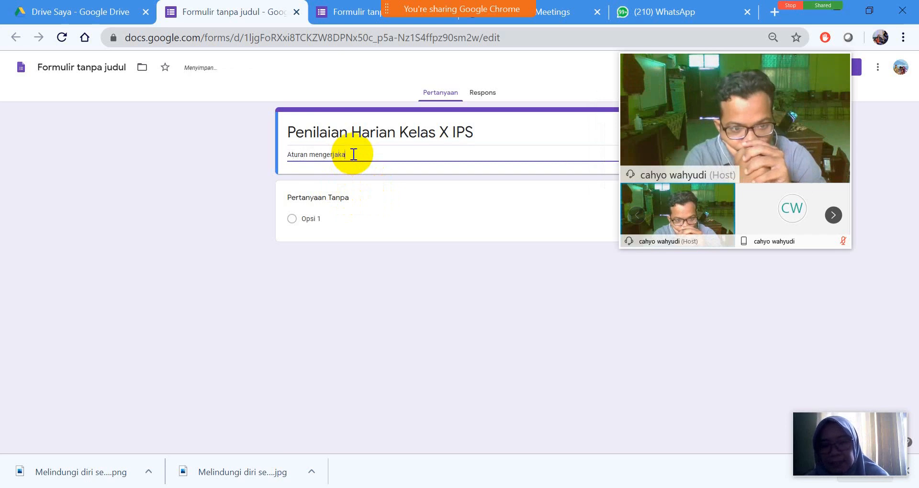
{"action": "type", "text": "n"}
{"action": "key", "text": "Return"}
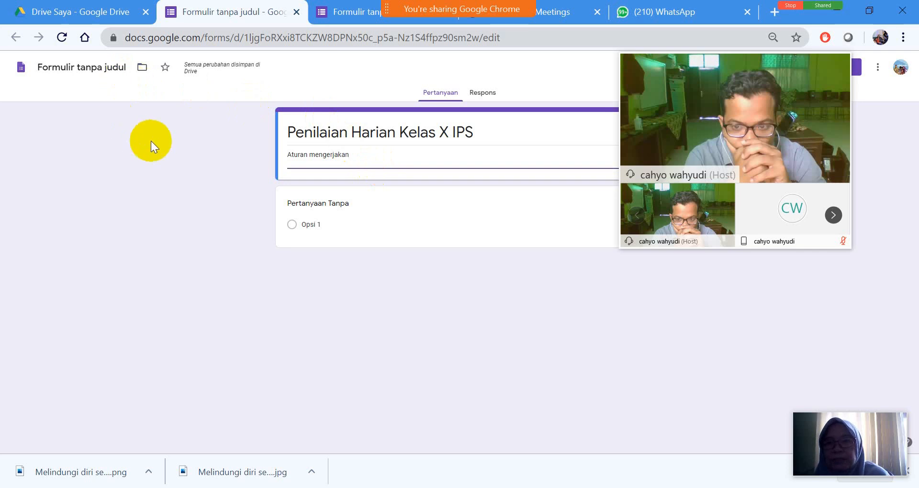
Open the existing Soal Latihan VCT form from Drive's quick access and close the adjacent untitled form's page.
{"action": "left_click", "coordinate": [363, 12]}
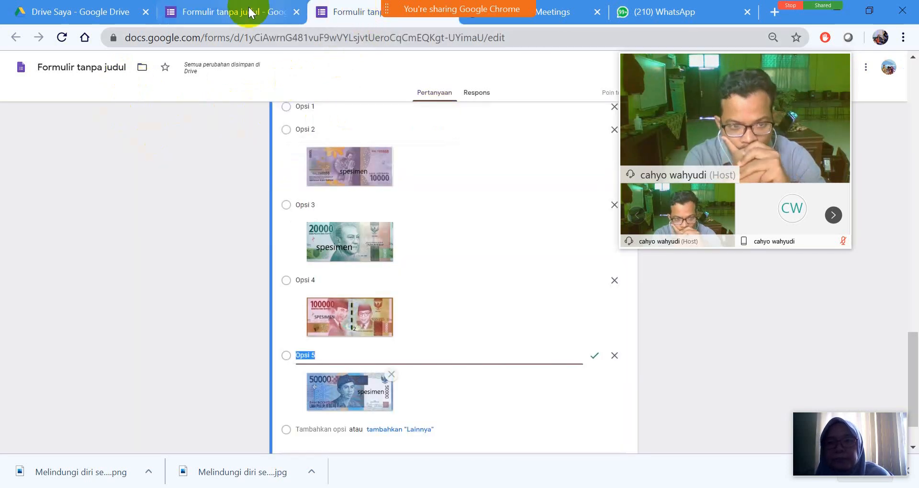
{"action": "left_click", "coordinate": [98, 13]}
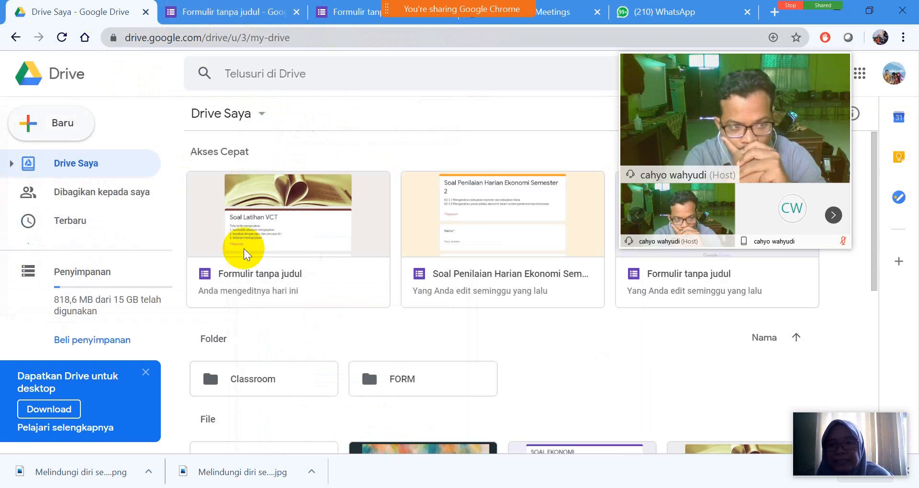
{"action": "left_click", "coordinate": [314, 248]}
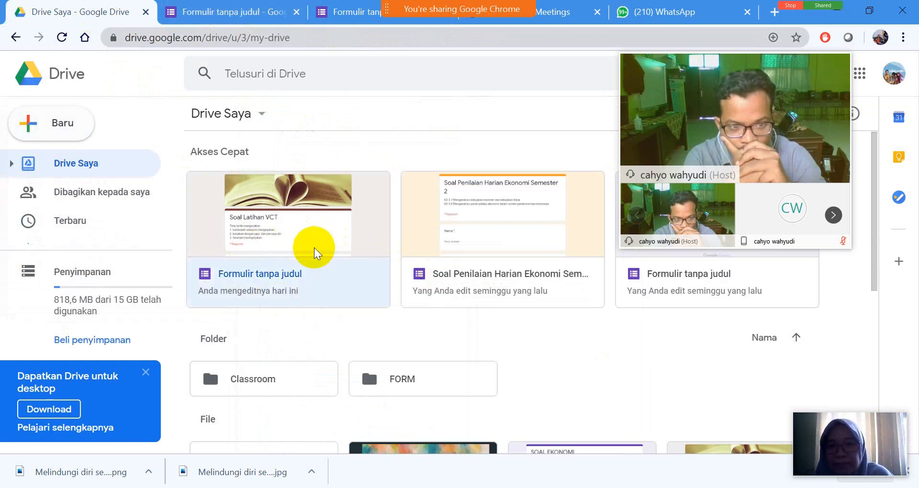
{"action": "double_click", "coordinate": [315, 248]}
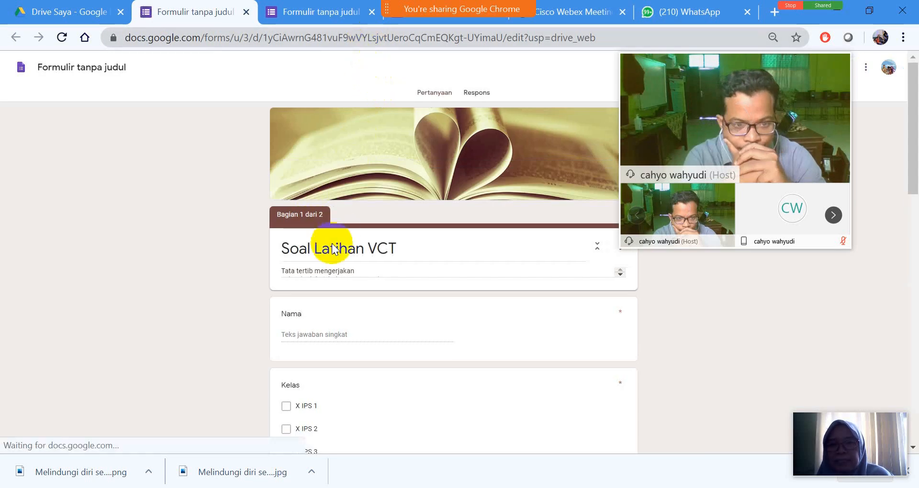
{"action": "left_click", "coordinate": [373, 12]}
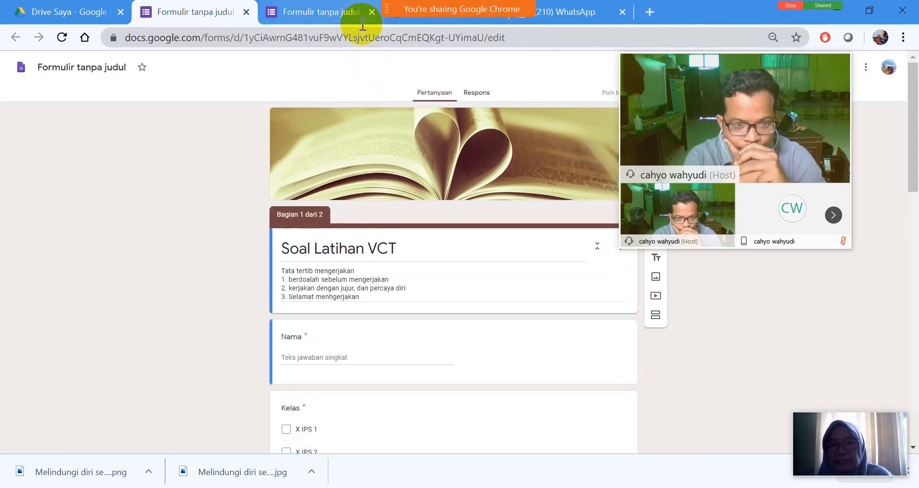
Name the form file "Soal Latihan VCT" to match its heading.
{"action": "triple_click", "coordinate": [349, 249]}
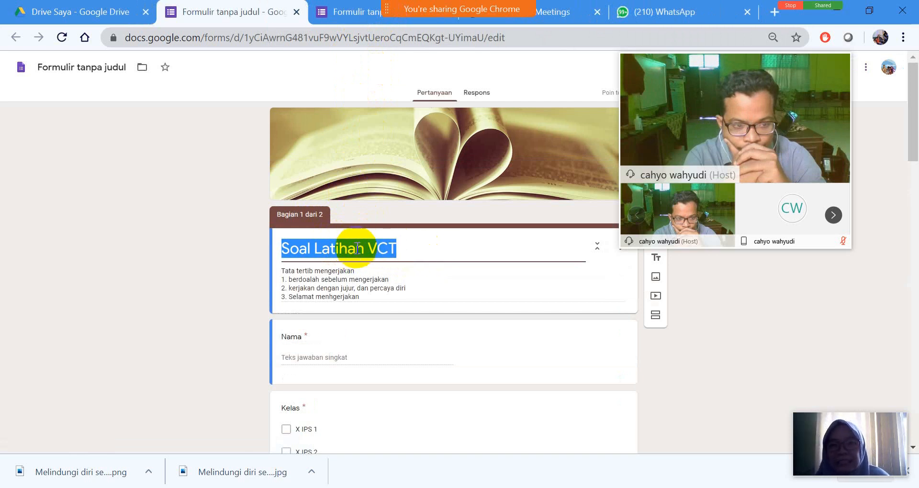
{"action": "left_click", "coordinate": [102, 63]}
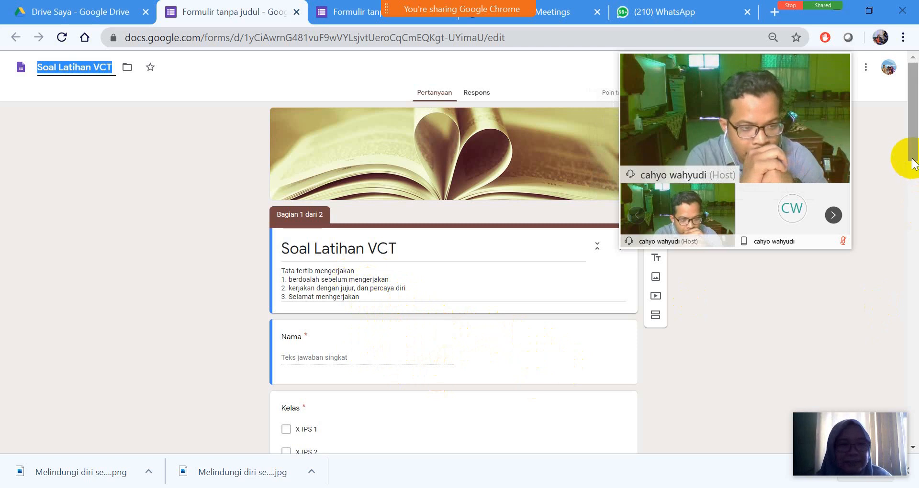
Examine the form's description, its Nama, Kelas and Tanggal Ujian questions, and the start of its second section.
{"action": "left_click_drag", "start_coordinate": [912, 154], "coordinate": [912, 182]}
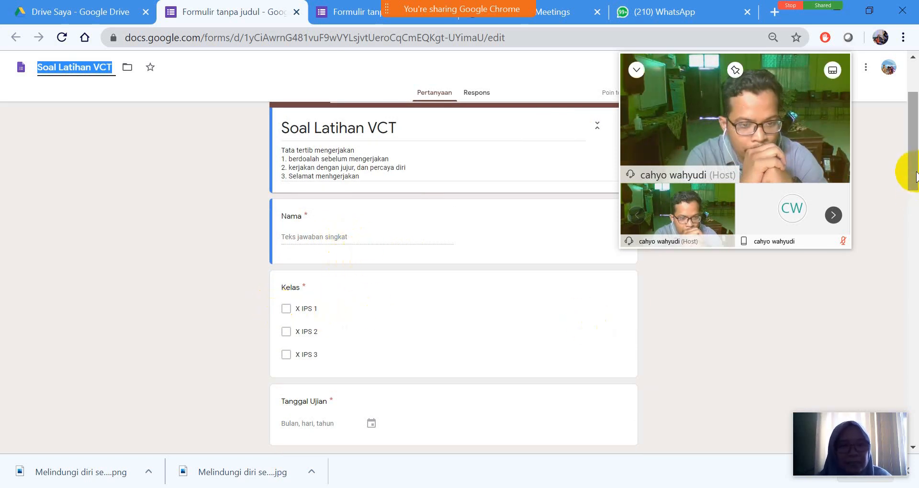
{"action": "left_click_drag", "start_coordinate": [914, 174], "coordinate": [915, 212]}
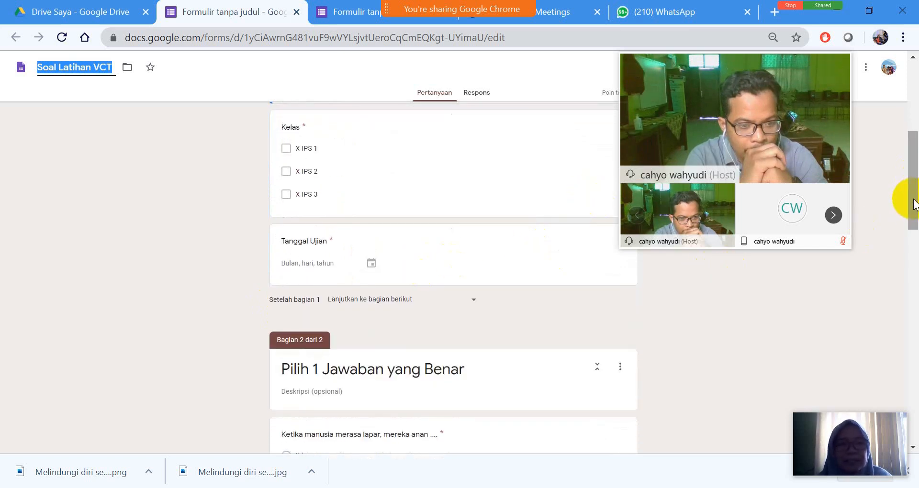
{"action": "mouse_move", "coordinate": [807, 99]}
{"action": "left_click", "coordinate": [791, 66]}
{"action": "left_click", "coordinate": [830, 129]}
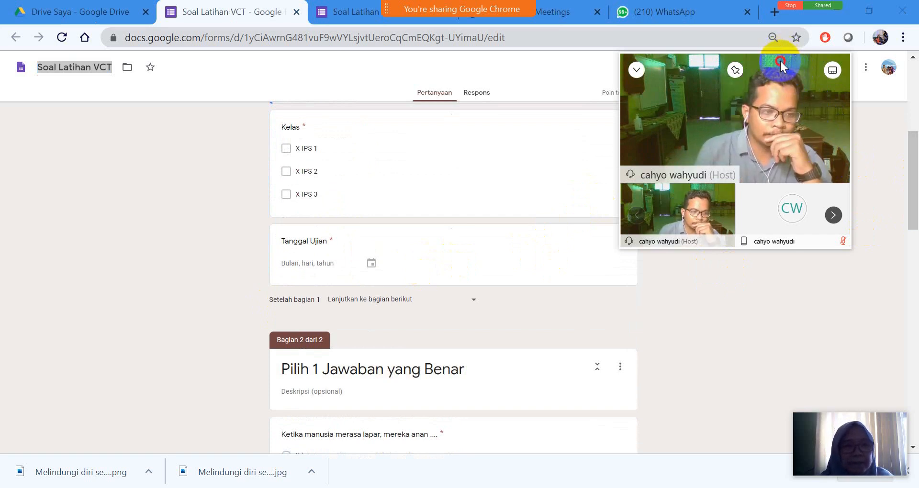
Correct the wording of the lapar question under Pilih 1 Jawaban yang Benar to "Ketika manusia merasa lapar, mereka akan ....".
{"action": "left_click_drag", "start_coordinate": [779, 60], "coordinate": [842, 156]}
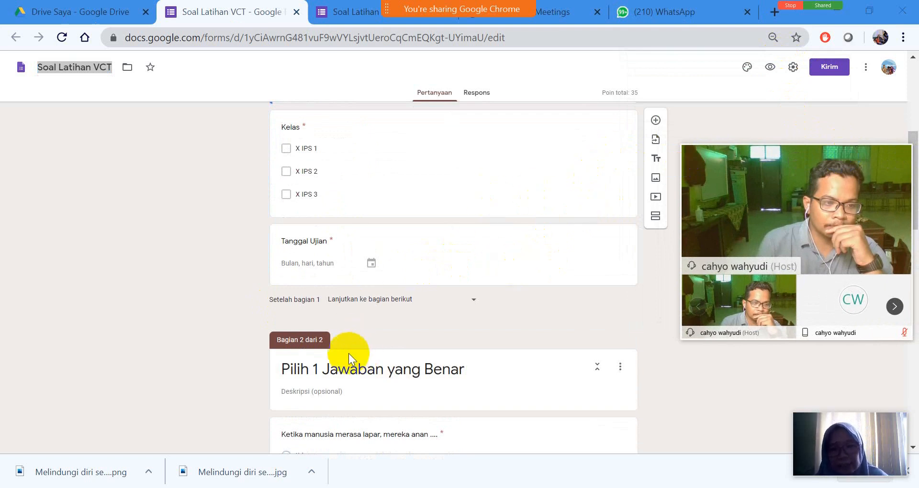
{"action": "left_click", "coordinate": [402, 368]}
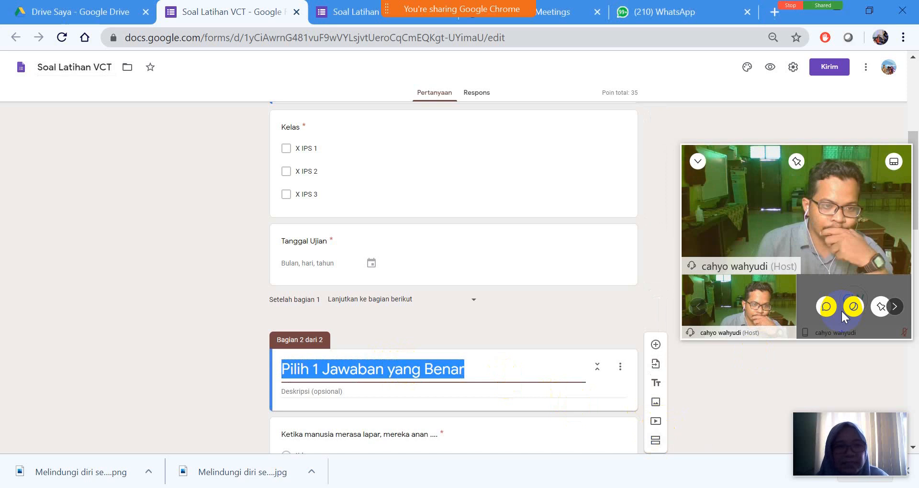
{"action": "left_click_drag", "start_coordinate": [915, 250], "coordinate": [915, 248]}
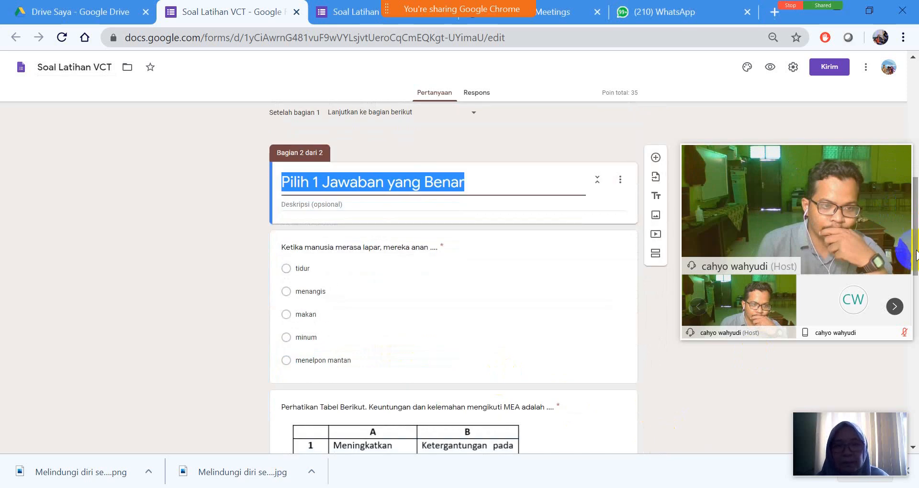
{"action": "left_click", "coordinate": [494, 181]}
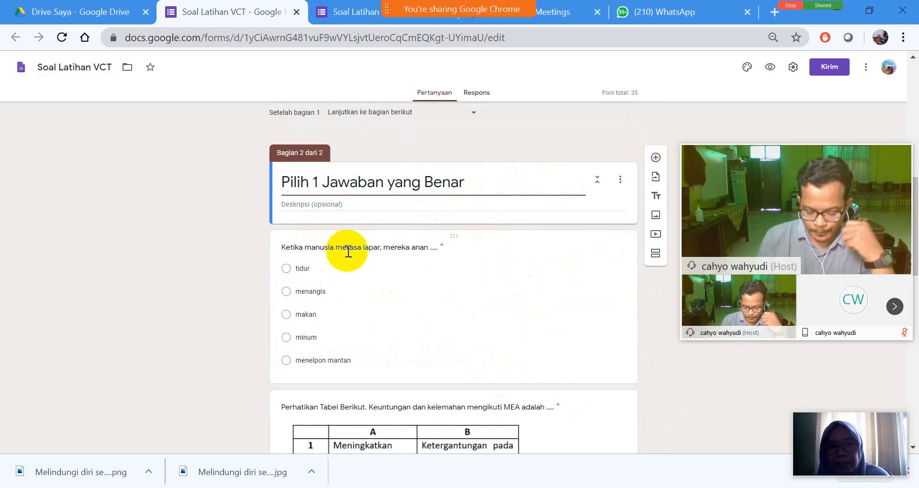
{"action": "left_click", "coordinate": [422, 247]}
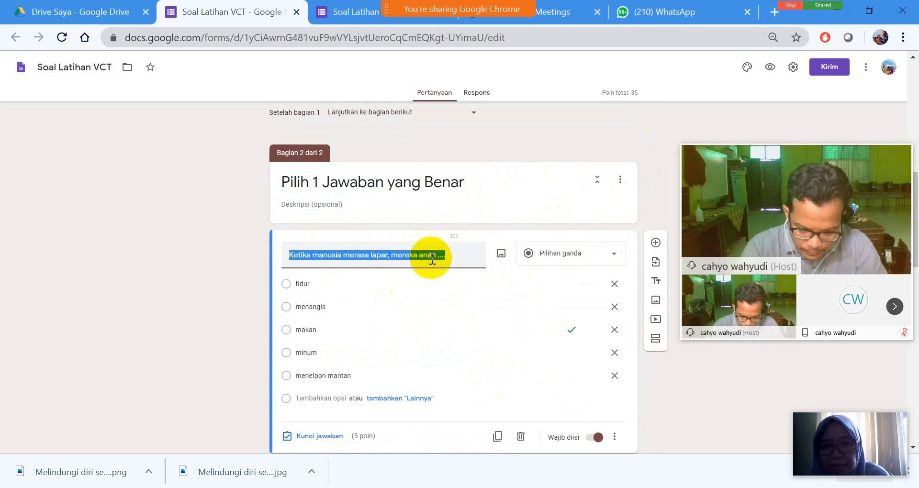
{"action": "left_click", "coordinate": [428, 255]}
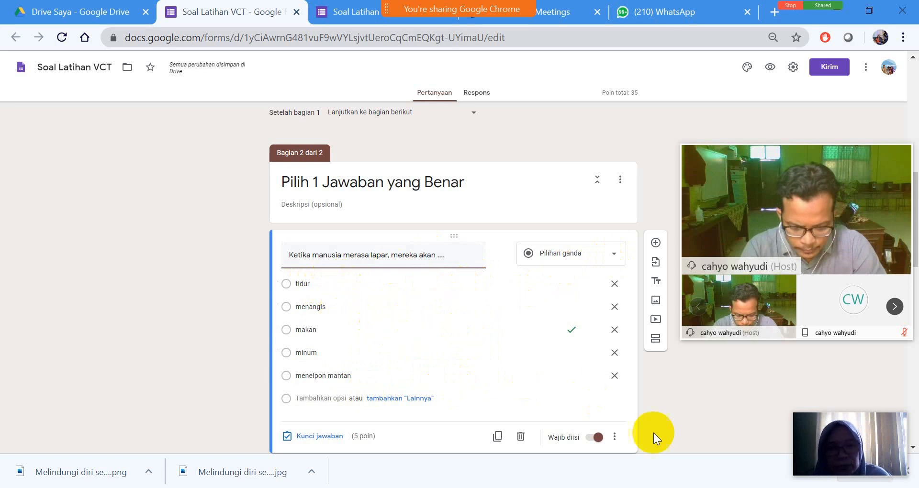
Switch off Acak urutan opsi for the lapar question and switch it back on.
{"action": "left_click", "coordinate": [615, 436]}
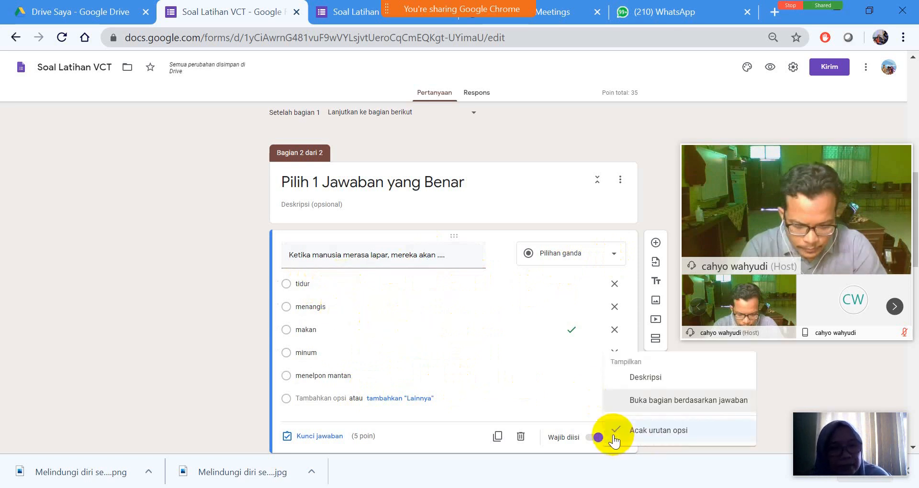
{"action": "left_click", "coordinate": [647, 432]}
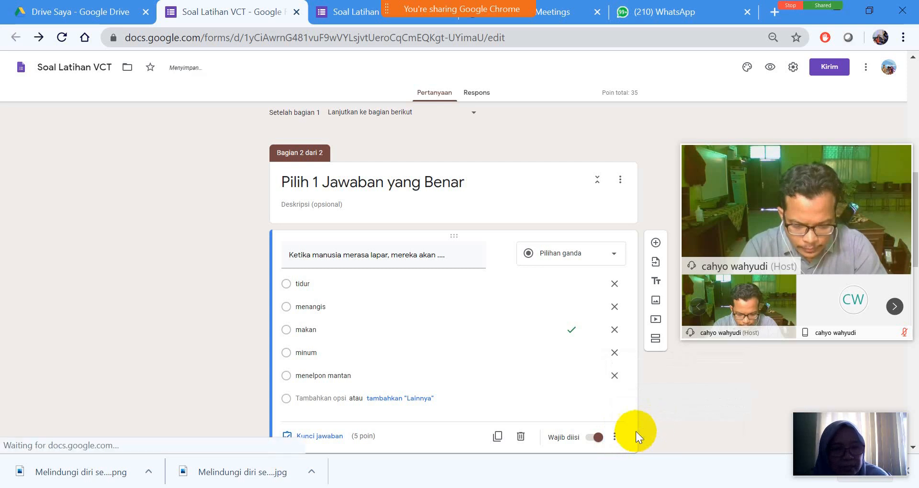
{"action": "left_click", "coordinate": [613, 436]}
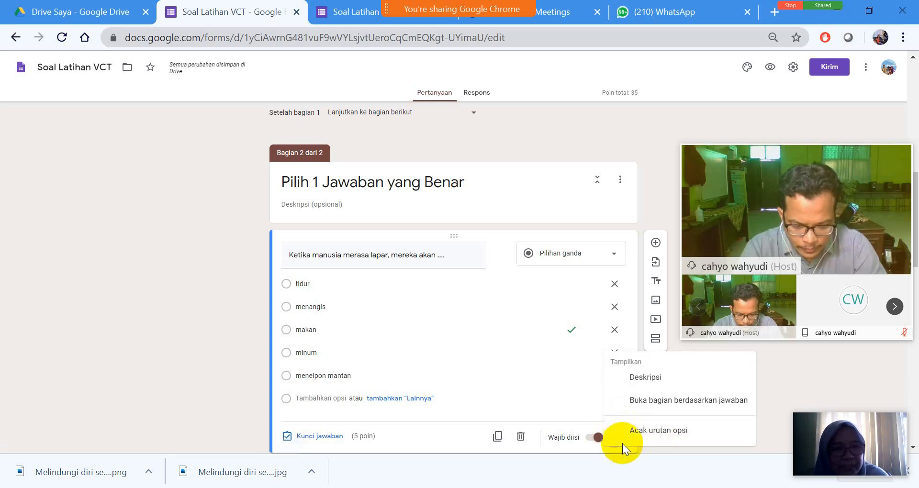
{"action": "left_click", "coordinate": [648, 431]}
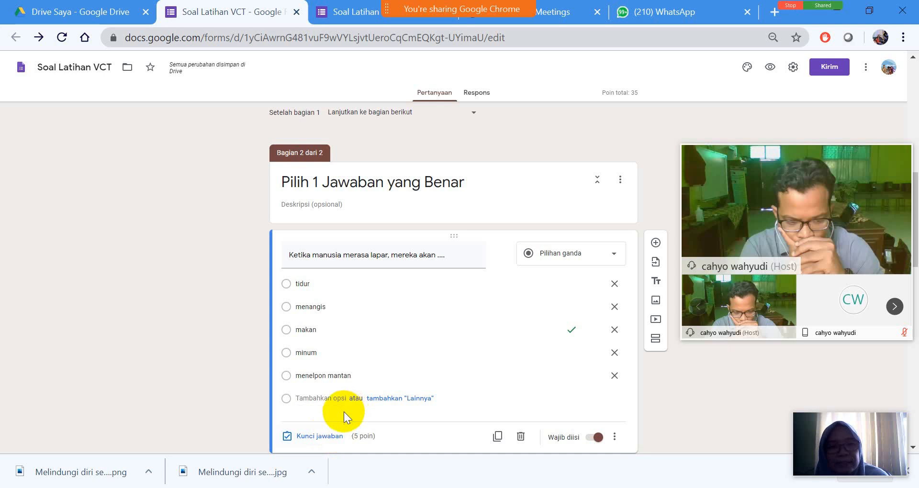
Turn off Jadikan ini sebagai kuis in the form's quiz settings and save the settings.
{"action": "left_click", "coordinate": [793, 68]}
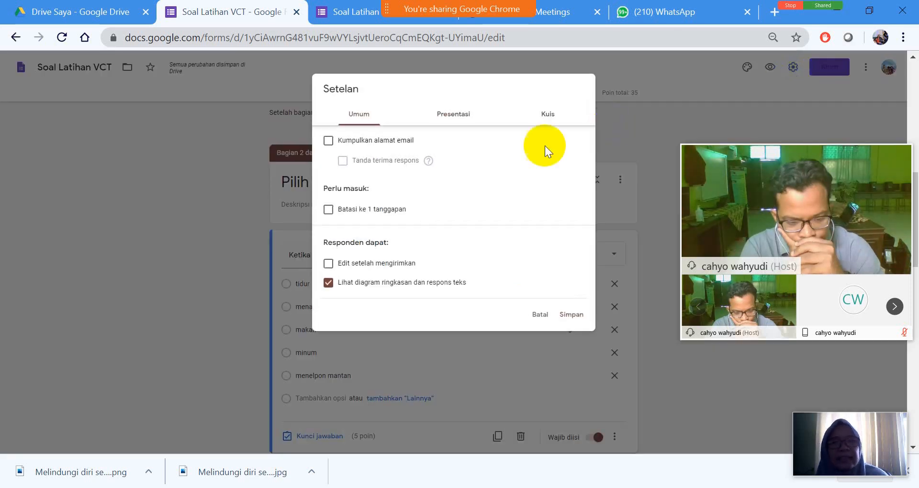
{"action": "left_click", "coordinate": [549, 114]}
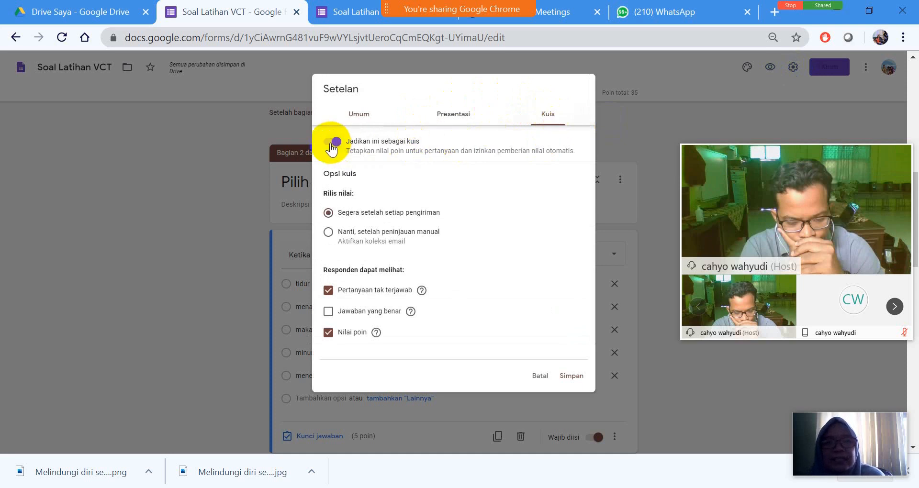
{"action": "left_click", "coordinate": [332, 142]}
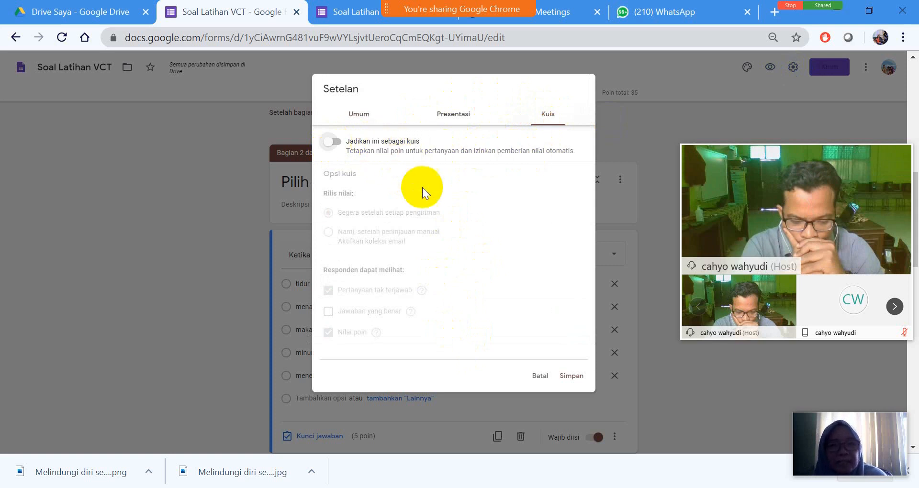
{"action": "left_click", "coordinate": [337, 146]}
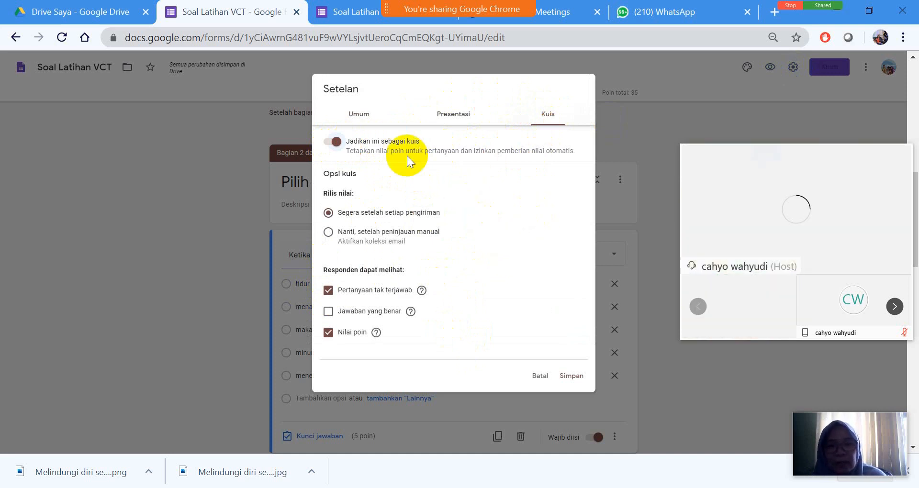
{"action": "left_click", "coordinate": [336, 142]}
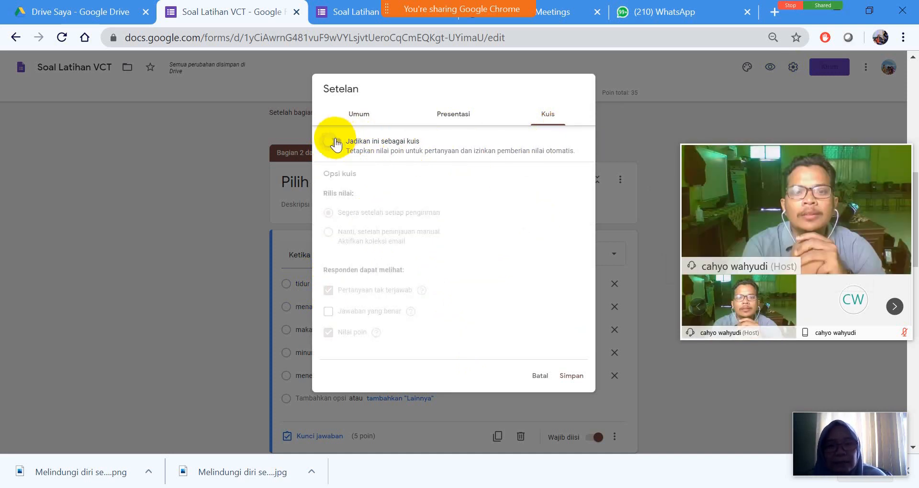
{"action": "left_click", "coordinate": [571, 376]}
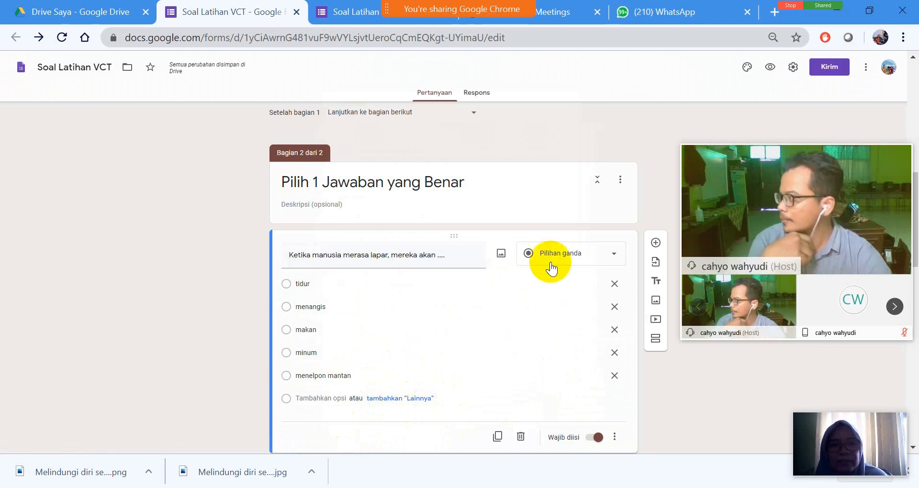
Turn Jadikan ini sebagai kuis on in the form's quiz settings and save the settings.
{"action": "left_click", "coordinate": [794, 67]}
{"action": "left_click", "coordinate": [556, 113]}
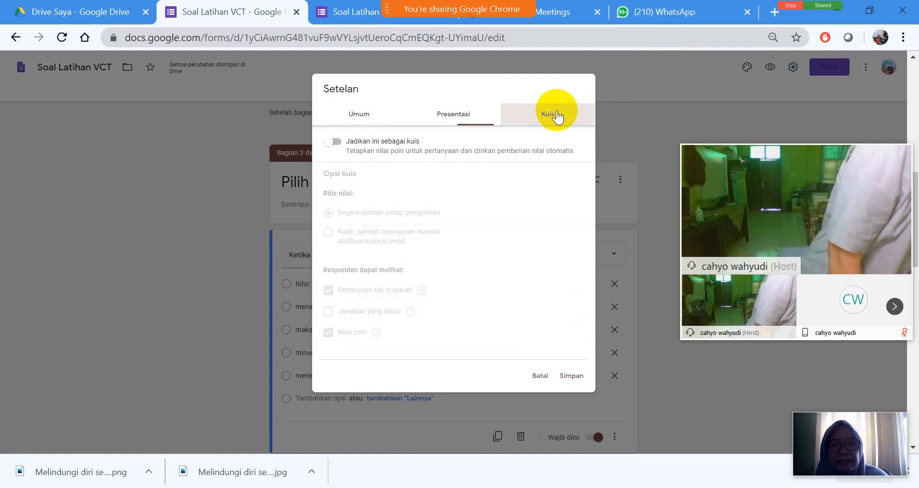
{"action": "left_click", "coordinate": [336, 142]}
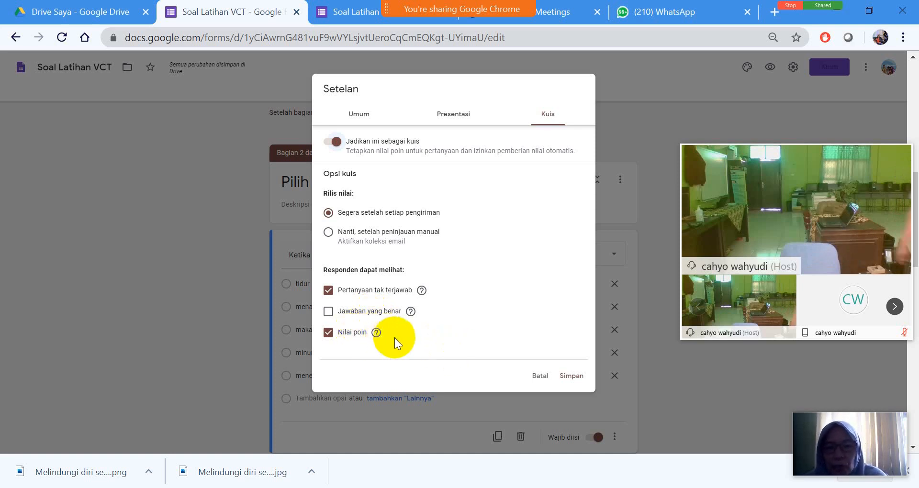
{"action": "left_click", "coordinate": [571, 376]}
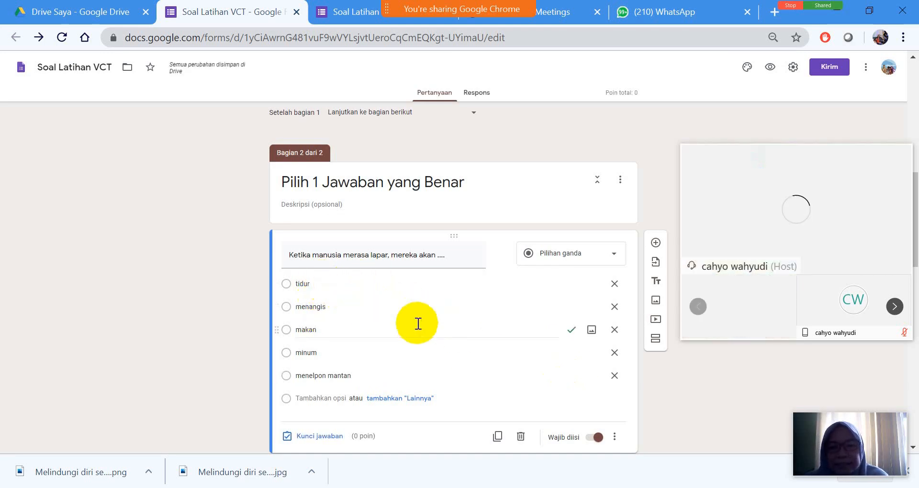
Set the lapar question's answer key to "makan" with a value of 10 points.
{"action": "left_click", "coordinate": [333, 436]}
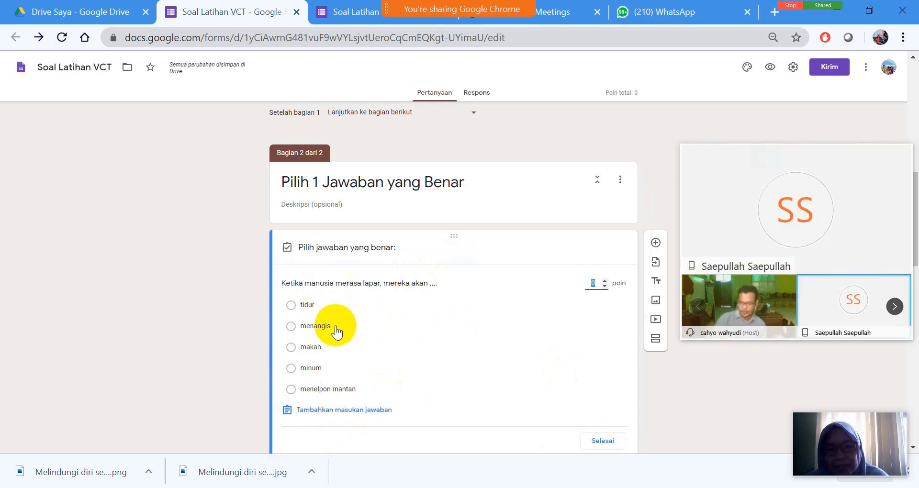
{"action": "left_click", "coordinate": [293, 349]}
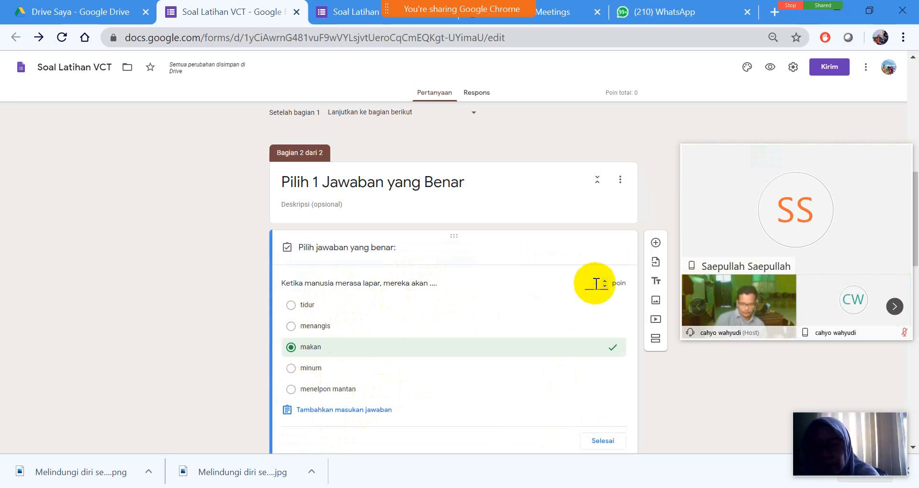
{"action": "left_click", "coordinate": [595, 284]}
{"action": "type", "text": "10"}
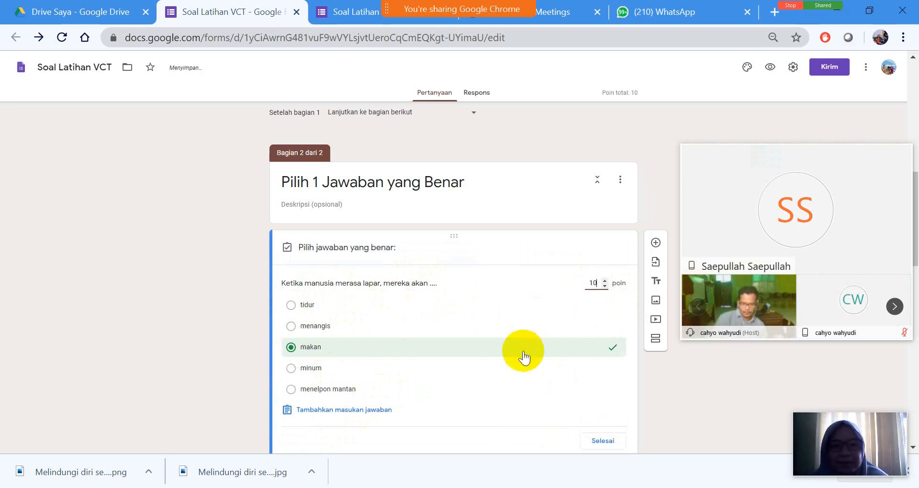
{"action": "left_click", "coordinate": [595, 437]}
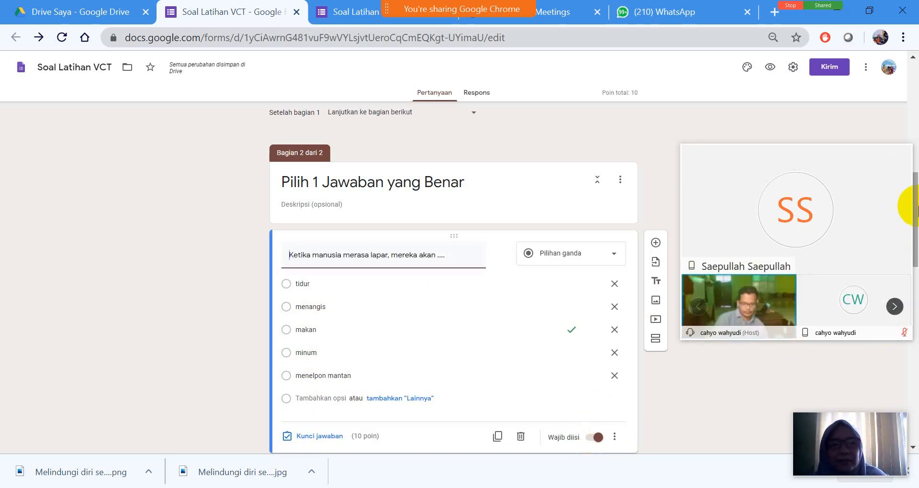
Duplicate the lapar question and delete the copy.
{"action": "left_click_drag", "start_coordinate": [914, 206], "coordinate": [914, 237]}
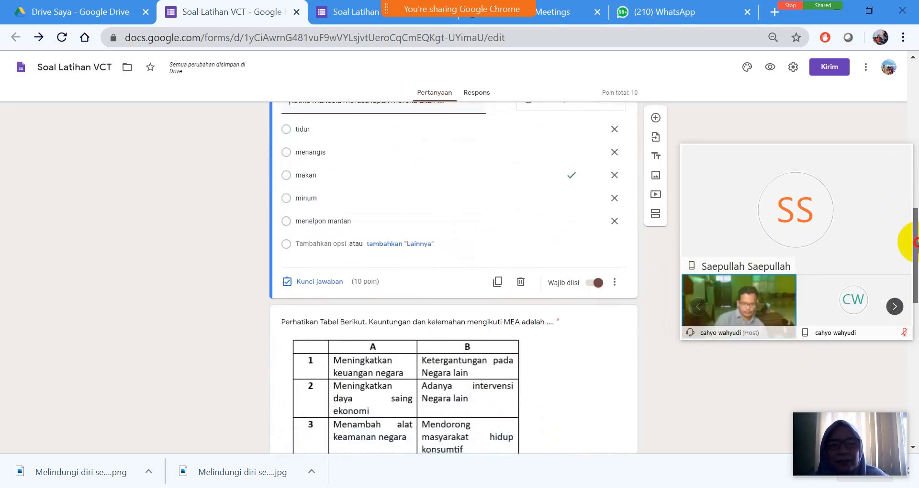
{"action": "left_click", "coordinate": [498, 281]}
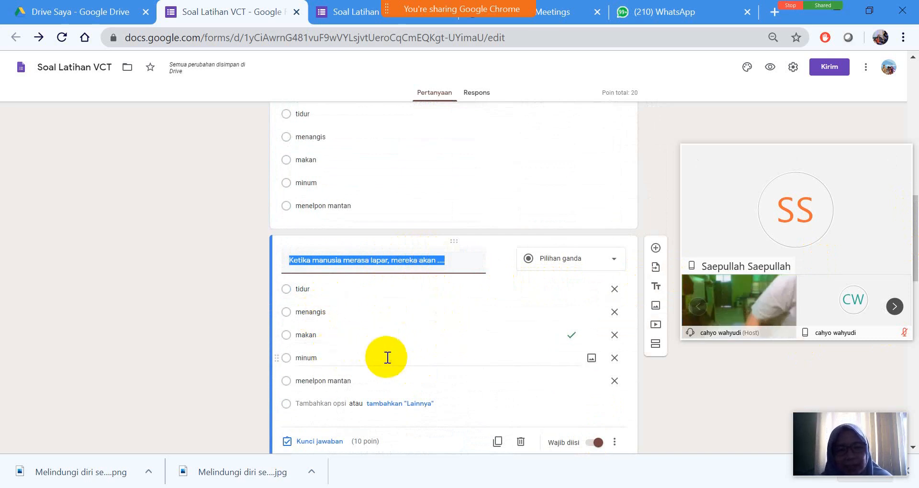
{"action": "left_click", "coordinate": [522, 440]}
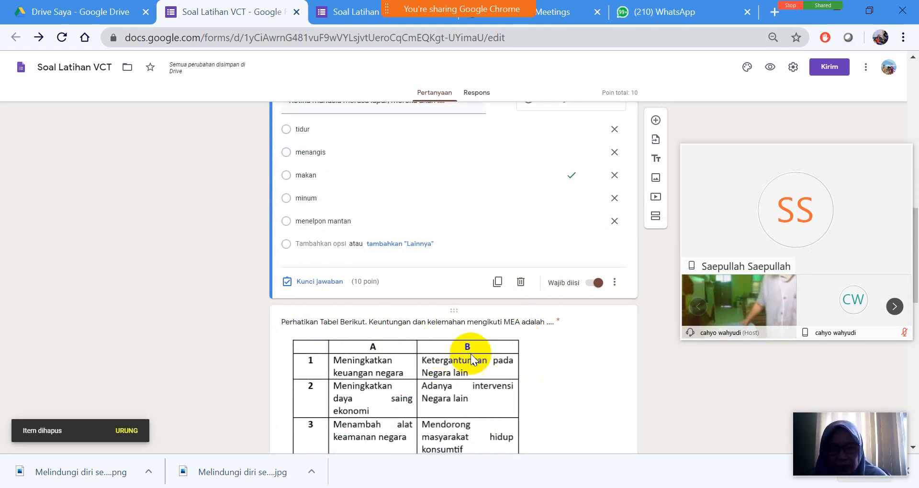
Delete the table image from the "Perhatikan Tabel Berikut" question about MEA.
{"action": "left_click_drag", "start_coordinate": [915, 209], "coordinate": [916, 256]}
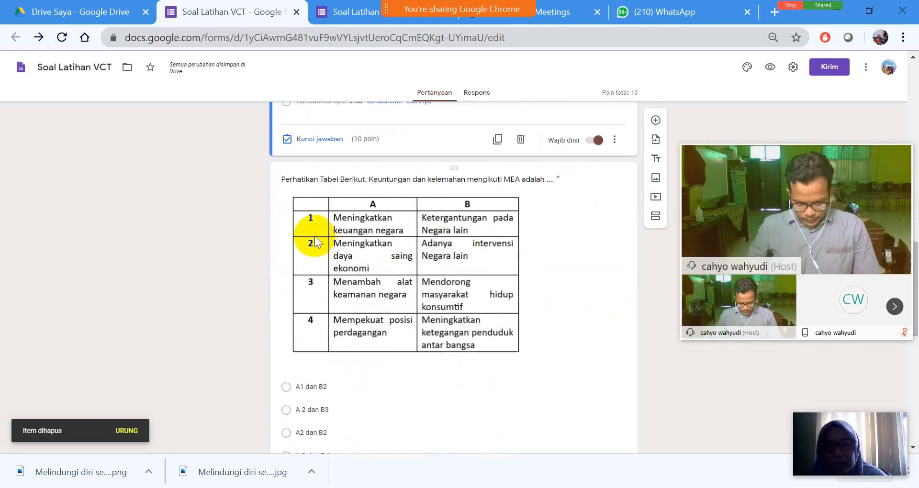
{"action": "left_click", "coordinate": [277, 237]}
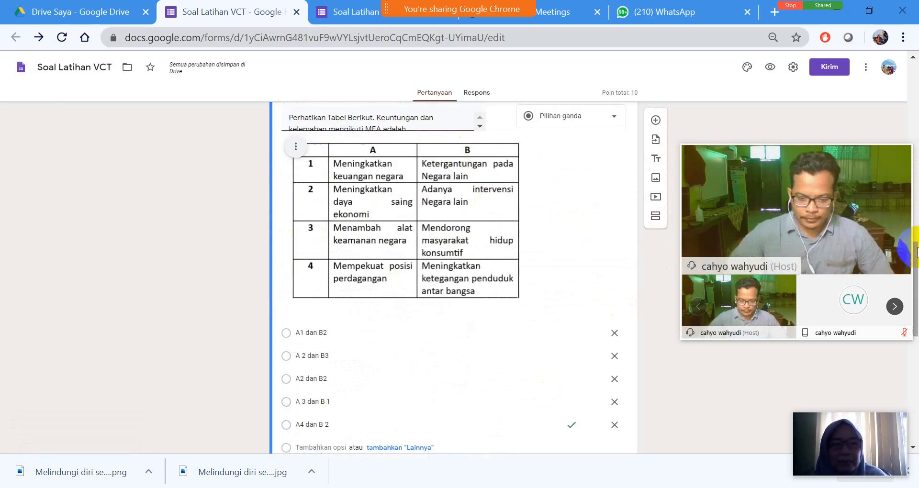
{"action": "scroll", "coordinate": [915, 252], "scroll_direction": "up", "scroll_amount": 1}
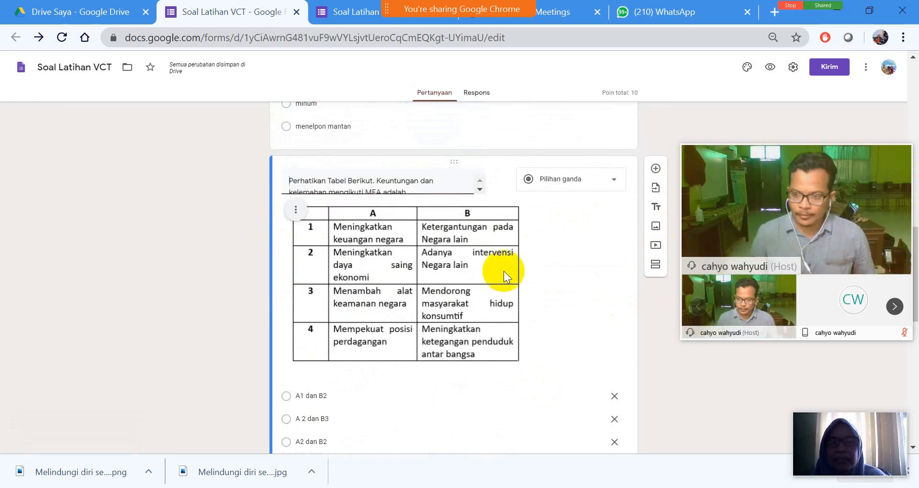
{"action": "left_click", "coordinate": [437, 269]}
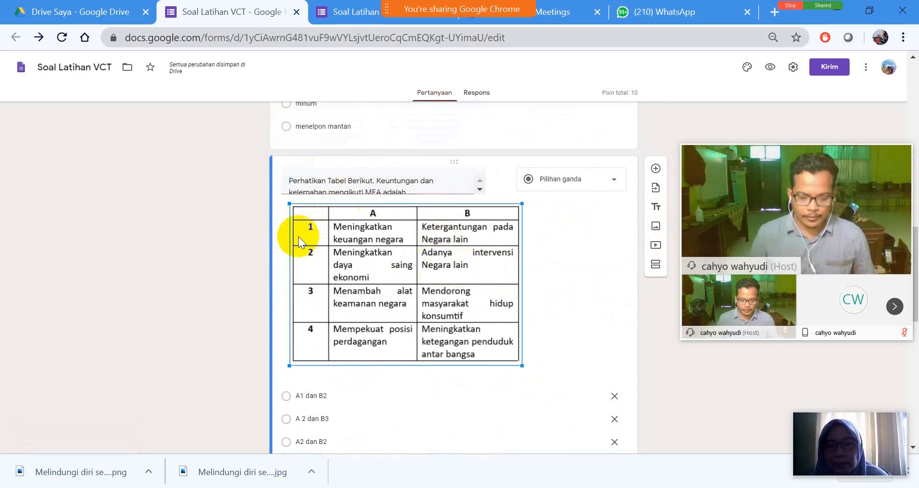
{"action": "left_click", "coordinate": [570, 272]}
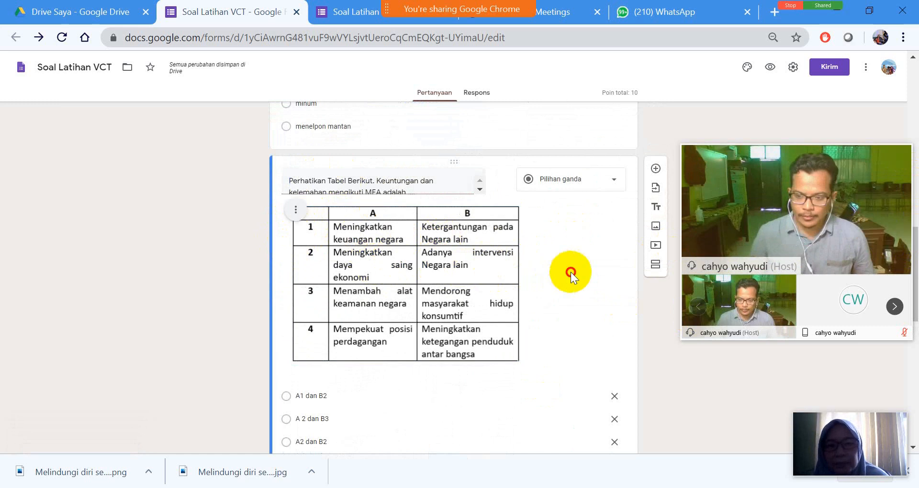
{"action": "left_click", "coordinate": [296, 211]}
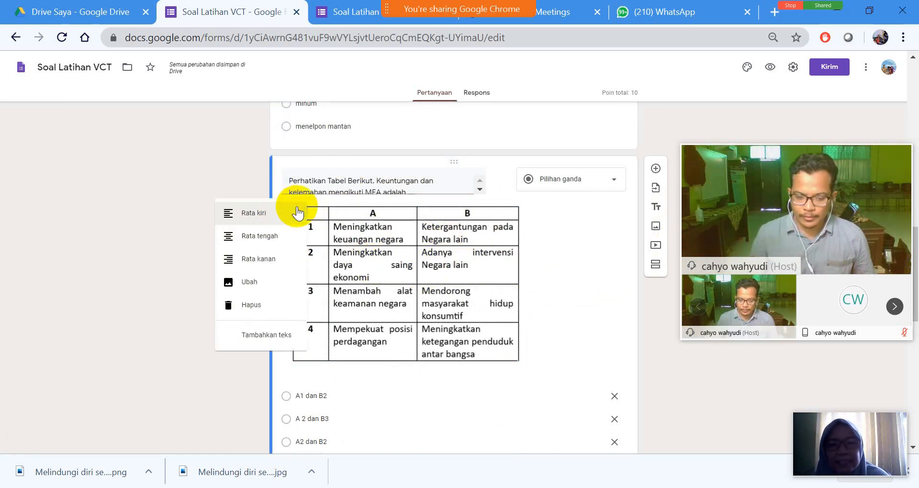
{"action": "left_click", "coordinate": [258, 304]}
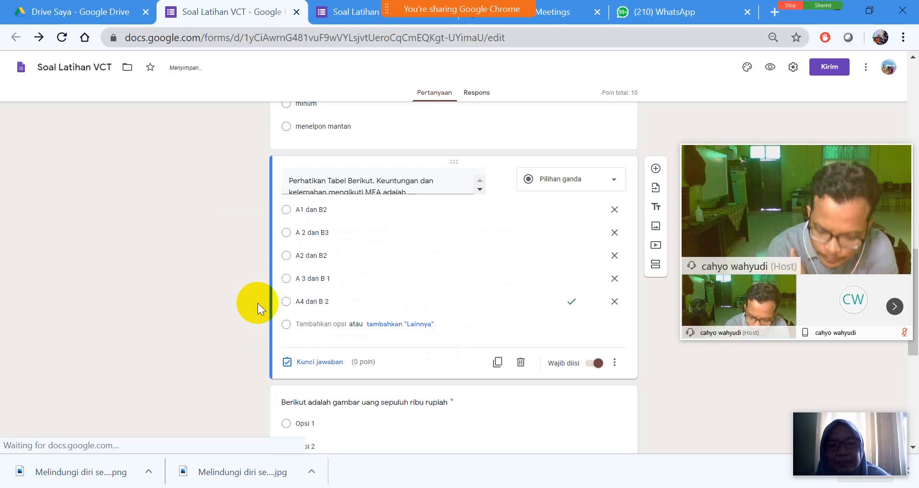
Insert the "Variasi pilihan" table image from the Google form folder into the "Perhatikan Tabel Berikut" question about MEA.
{"action": "mouse_move", "coordinate": [500, 190]}
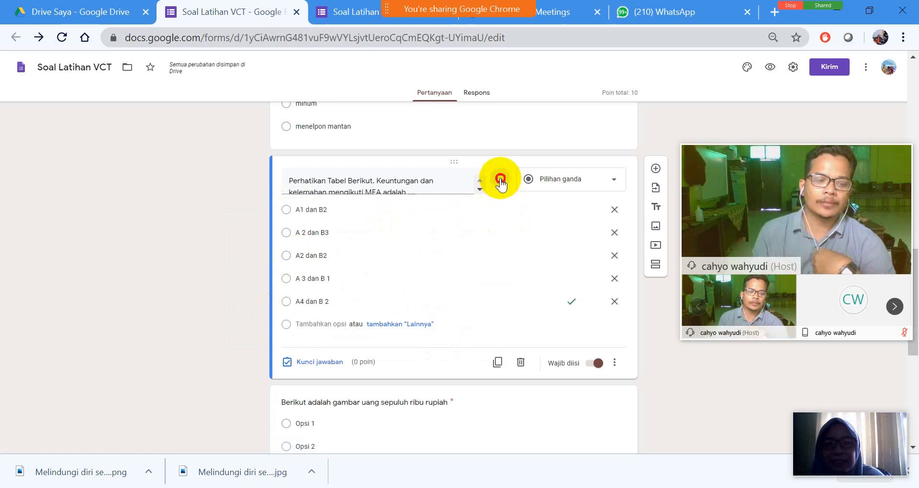
{"action": "left_click", "coordinate": [500, 179]}
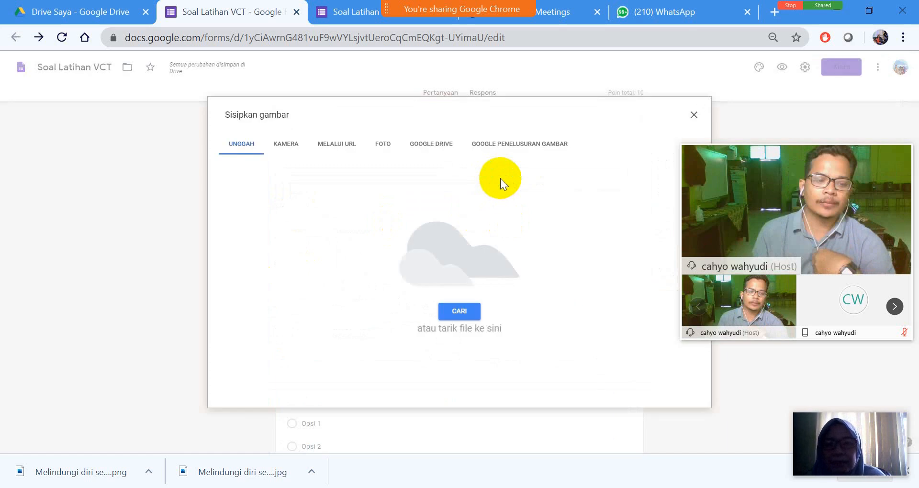
{"action": "left_click", "coordinate": [452, 309]}
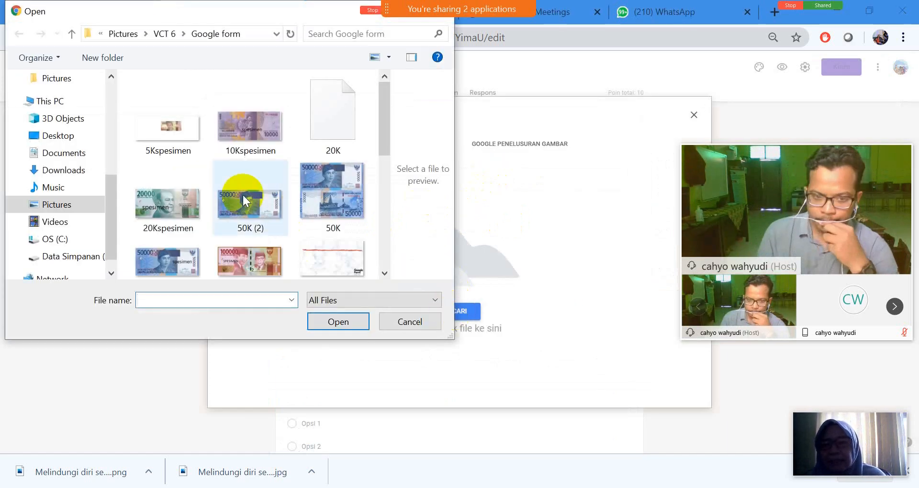
{"action": "left_click_drag", "start_coordinate": [381, 125], "coordinate": [391, 224]}
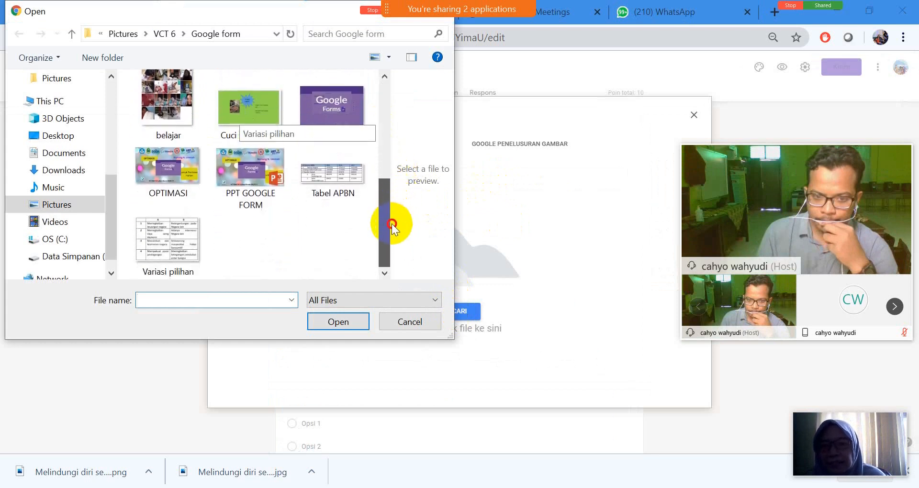
{"action": "left_click", "coordinate": [176, 239]}
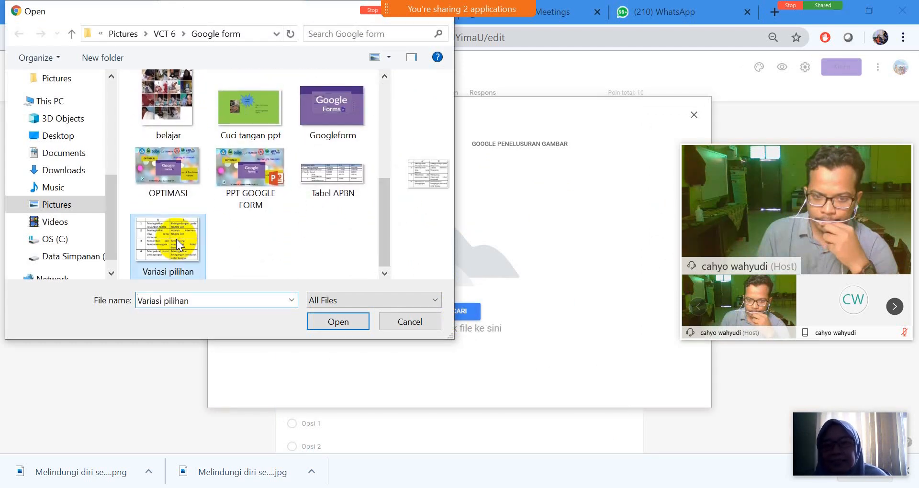
{"action": "left_click", "coordinate": [349, 320]}
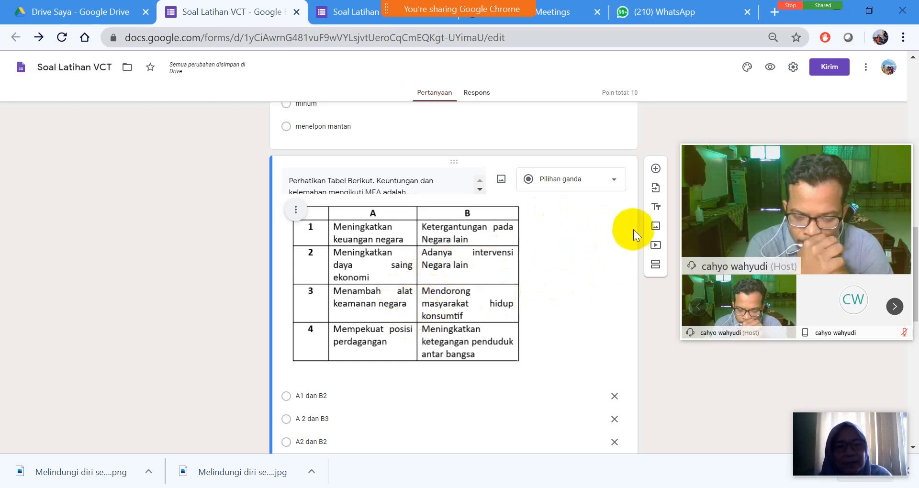
Set the MEA question's answer key to "A4 dan B 2" with a value of 25 points.
{"action": "left_click_drag", "start_coordinate": [915, 237], "coordinate": [914, 285]}
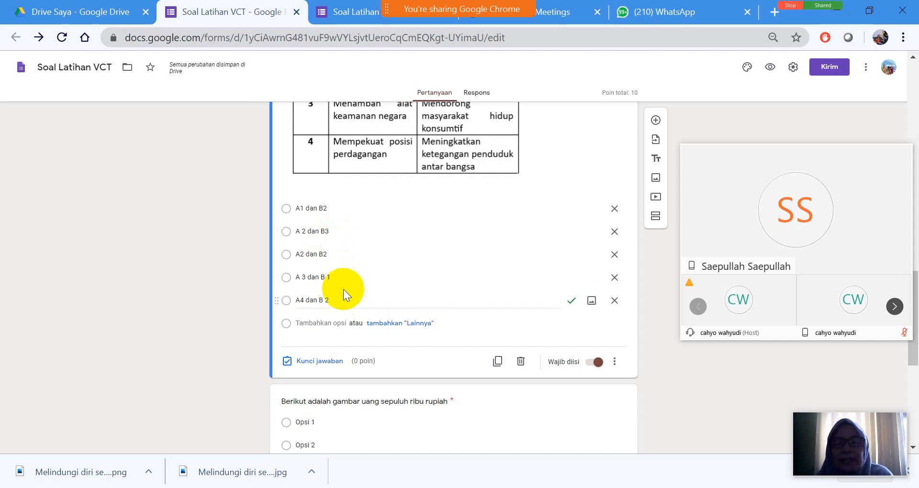
{"action": "left_click", "coordinate": [328, 360]}
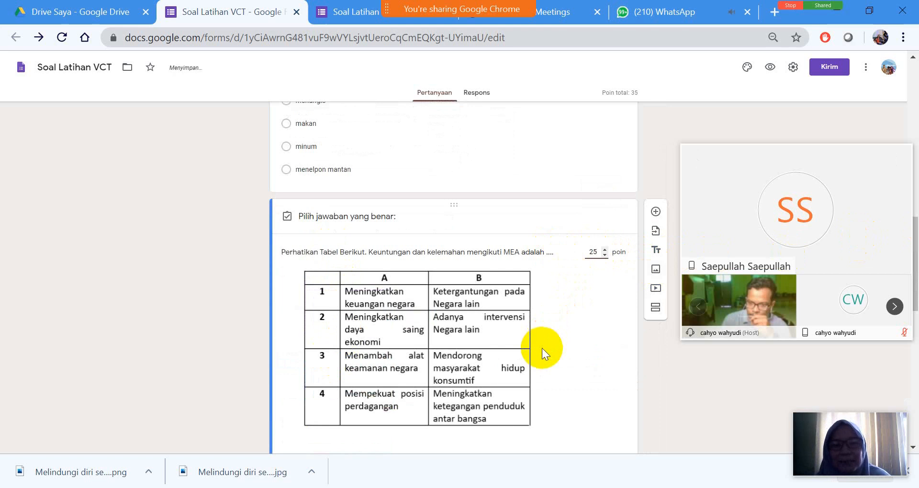
{"action": "left_click_drag", "start_coordinate": [914, 280], "coordinate": [917, 326]}
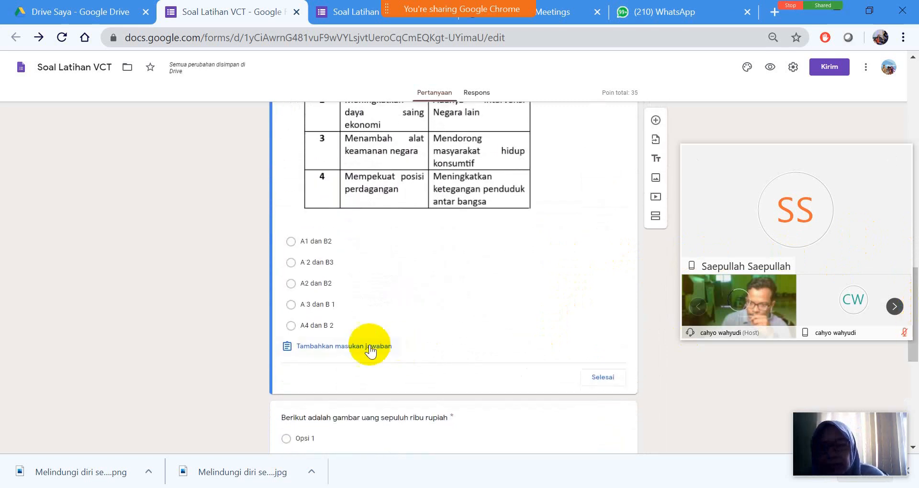
{"action": "left_click", "coordinate": [315, 326]}
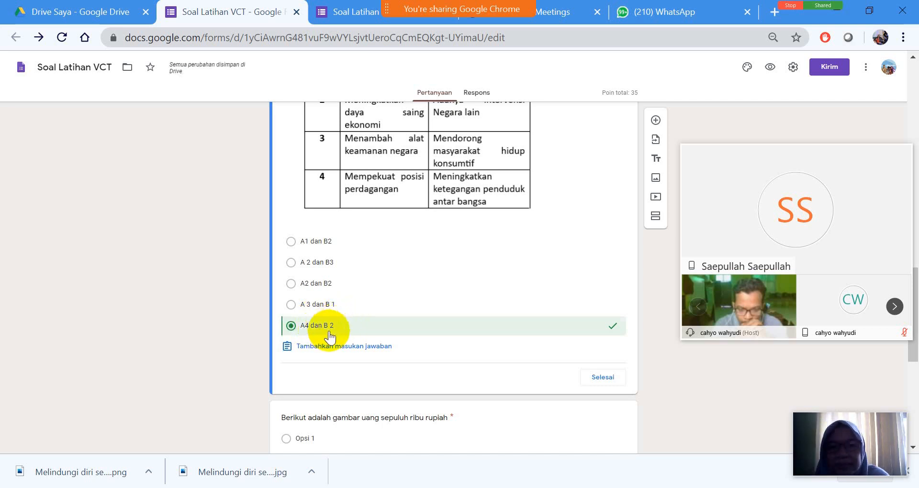
{"action": "left_click", "coordinate": [602, 377]}
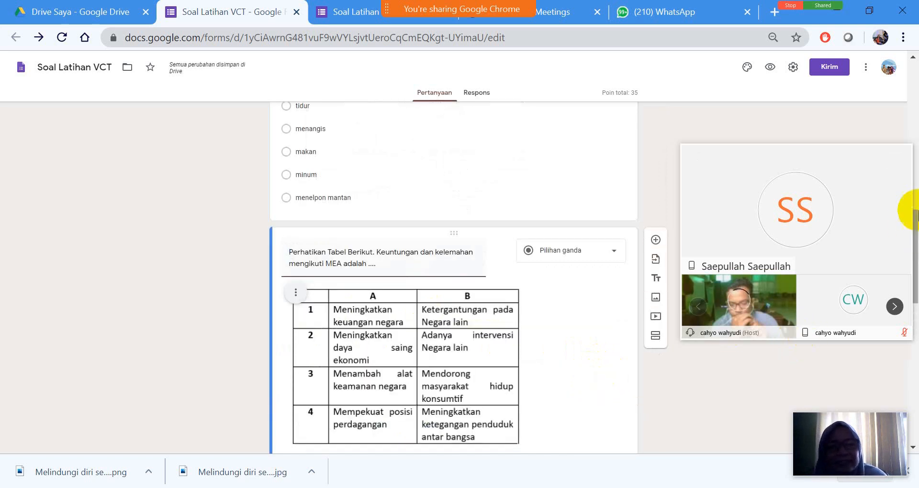
Check the MEA question's additional options, including the Acak urutan opsi setting.
{"action": "left_click_drag", "start_coordinate": [915, 226], "coordinate": [915, 292]}
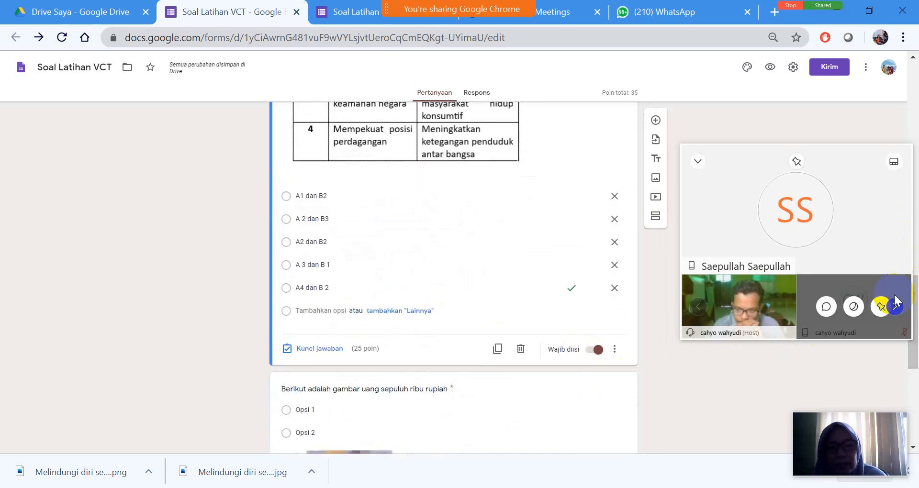
{"action": "left_click", "coordinate": [614, 349]}
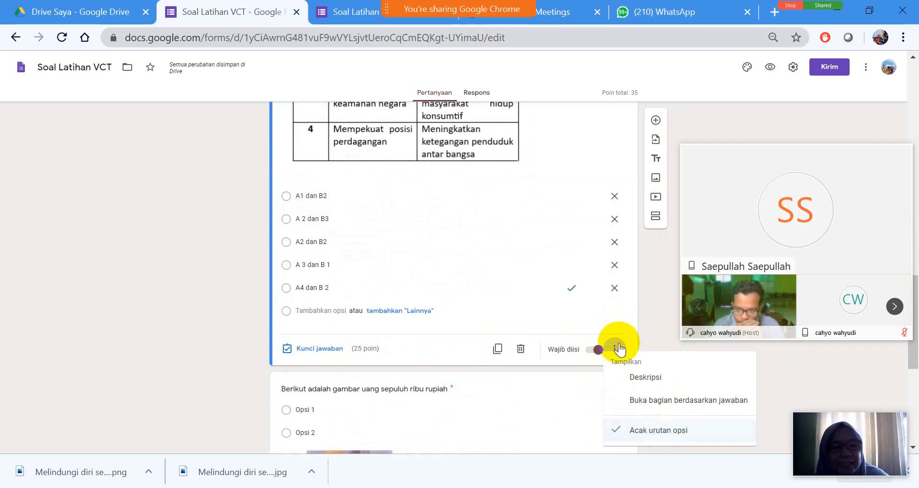
{"action": "left_click", "coordinate": [615, 348]}
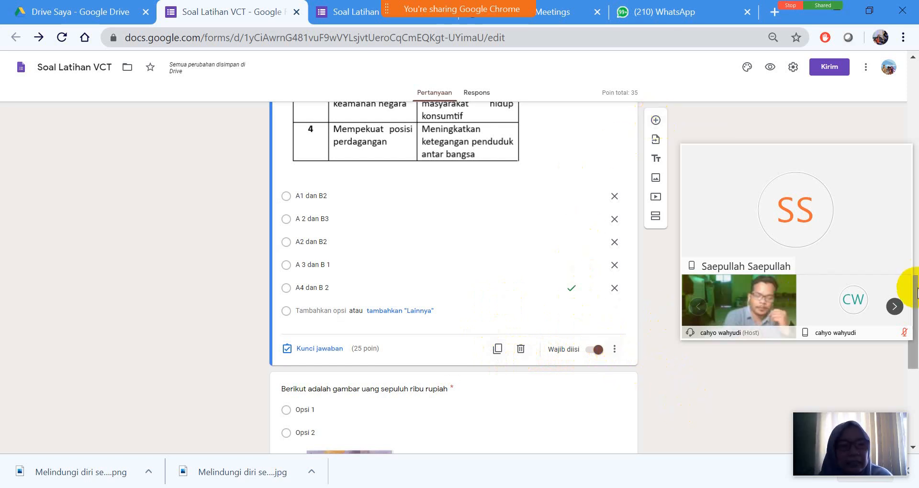
Add the 5Kspesimen image to Opsi 1 of the "Berikut adalah gambar uang sepuluh ribu rupiah" question.
{"action": "left_click_drag", "start_coordinate": [913, 289], "coordinate": [914, 341]}
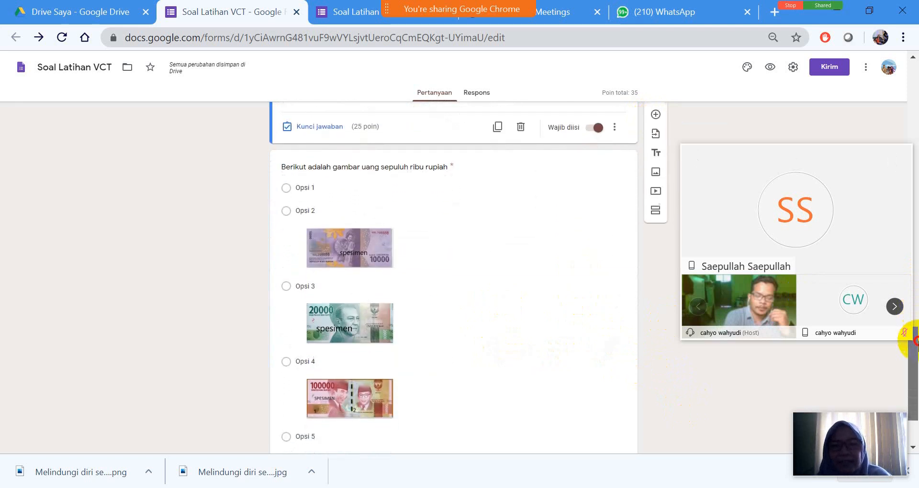
{"action": "left_click", "coordinate": [409, 167]}
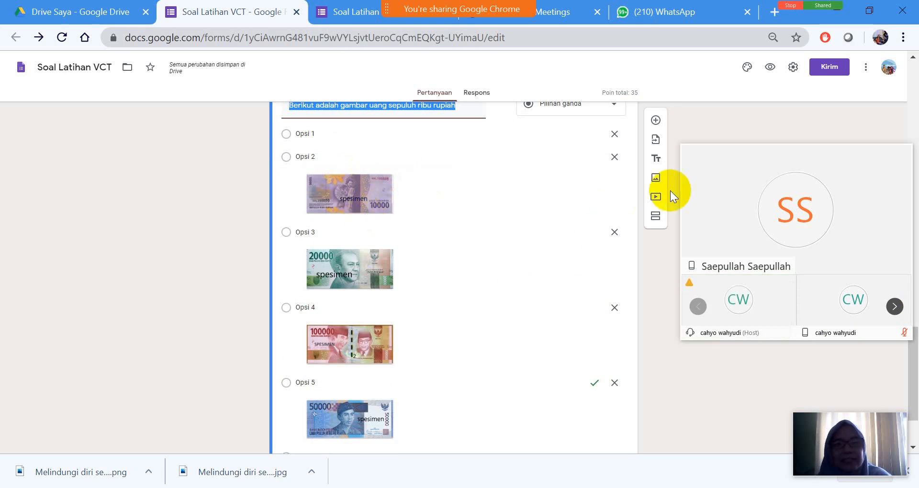
{"action": "left_click_drag", "start_coordinate": [913, 328], "coordinate": [914, 309]}
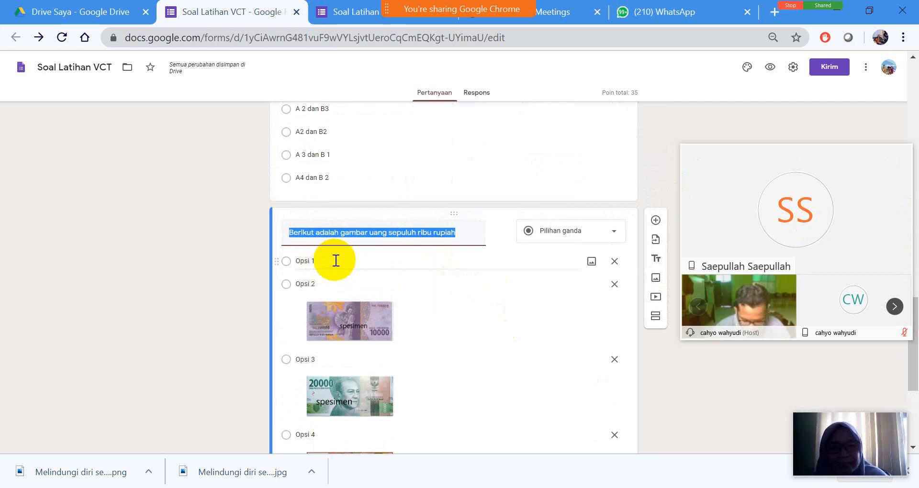
{"action": "left_click", "coordinate": [591, 261]}
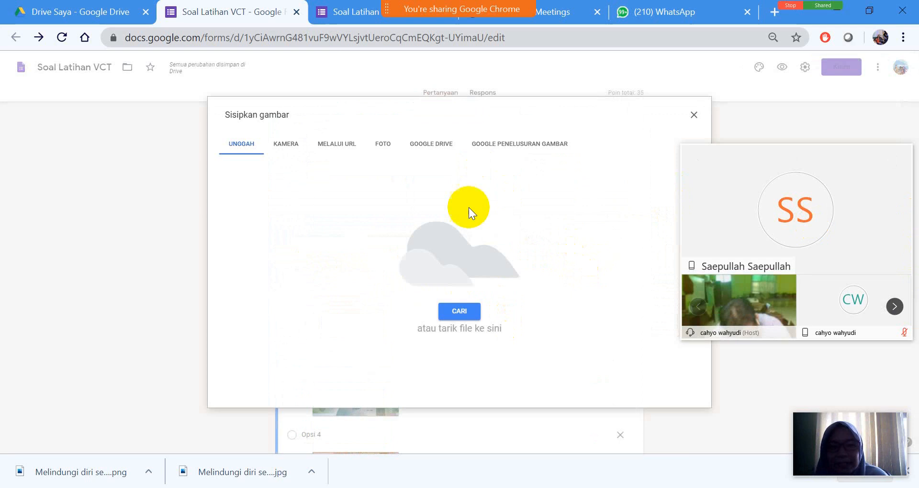
{"action": "left_click", "coordinate": [461, 310]}
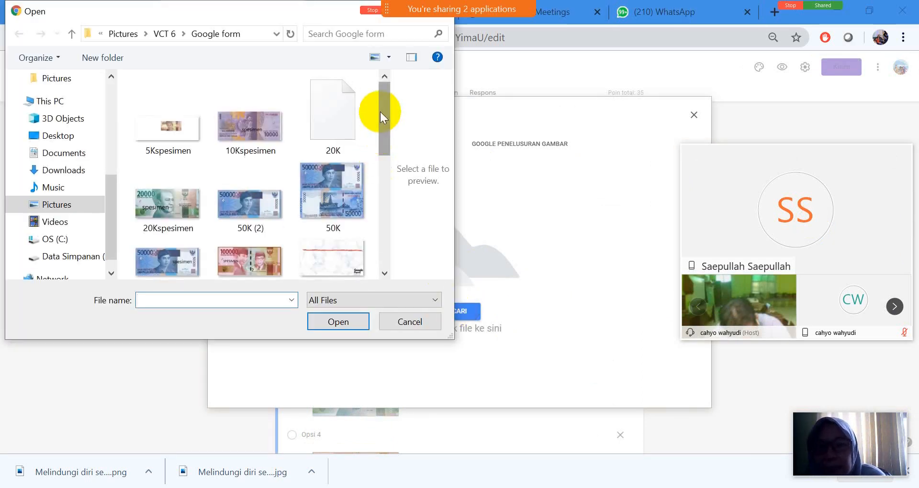
{"action": "mouse_move", "coordinate": [386, 114]}
{"action": "left_mouse_down"}
{"action": "mouse_move", "coordinate": [383, 150]}
{"action": "mouse_move", "coordinate": [383, 109]}
{"action": "left_mouse_up"}
{"action": "left_click", "coordinate": [165, 128]}
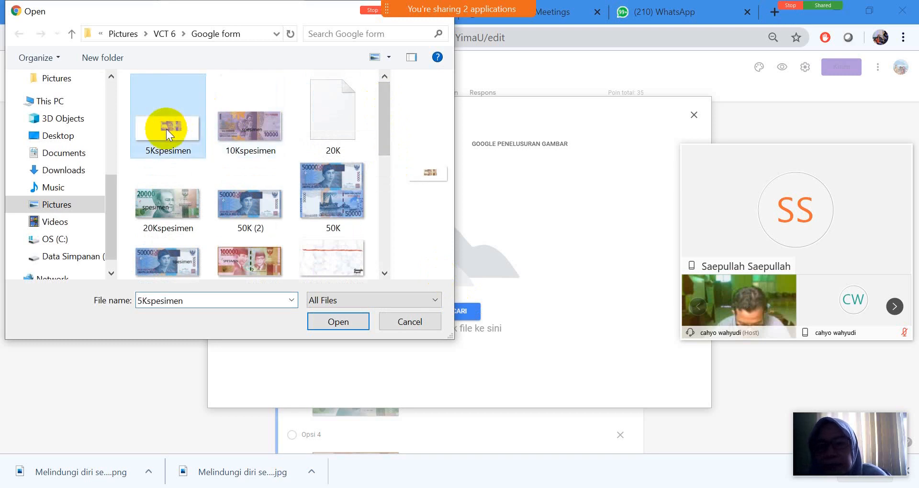
{"action": "left_click", "coordinate": [333, 323]}
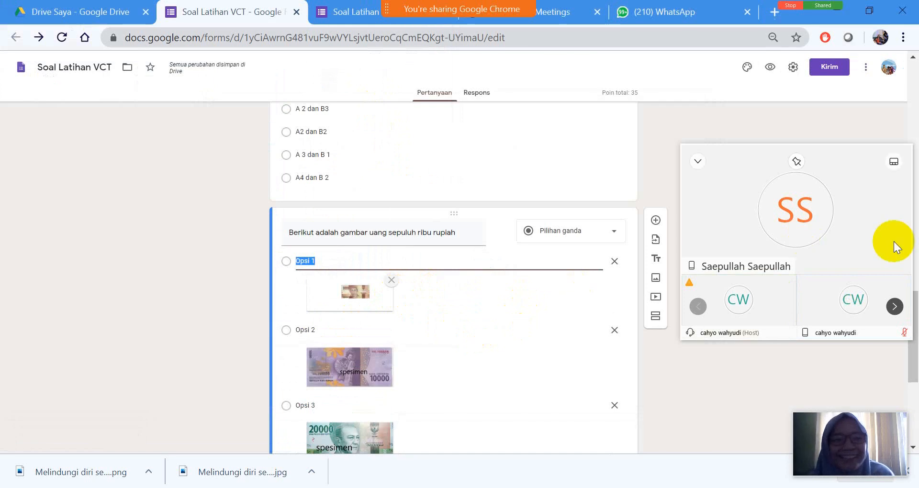
Mark Opsi 2, the 10000 note, as a correct answer to the sepuluh ribu rupiah question and set its value to 15 points.
{"action": "left_click", "coordinate": [914, 281]}
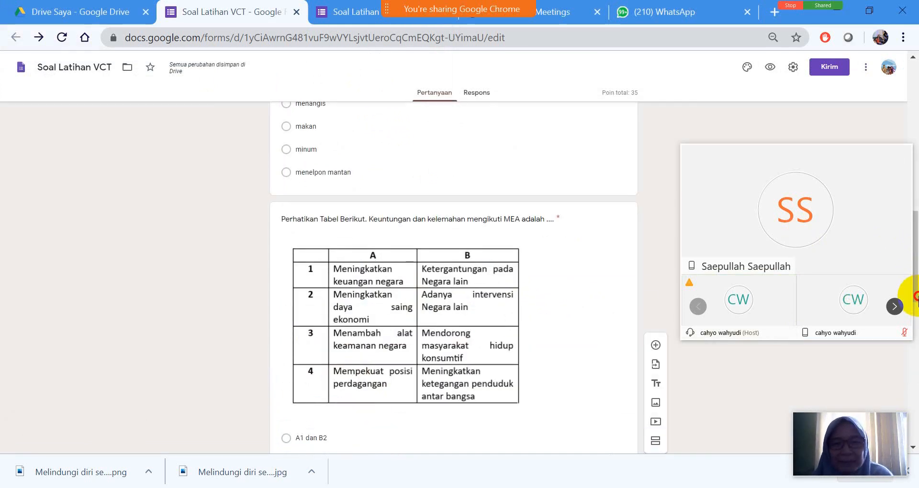
{"action": "left_click", "coordinate": [915, 335]}
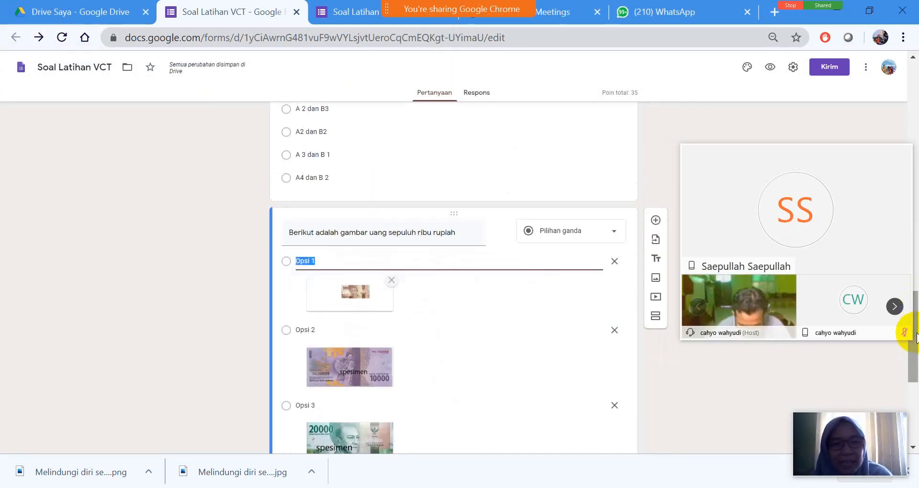
{"action": "left_click_drag", "start_coordinate": [916, 337], "coordinate": [916, 390]}
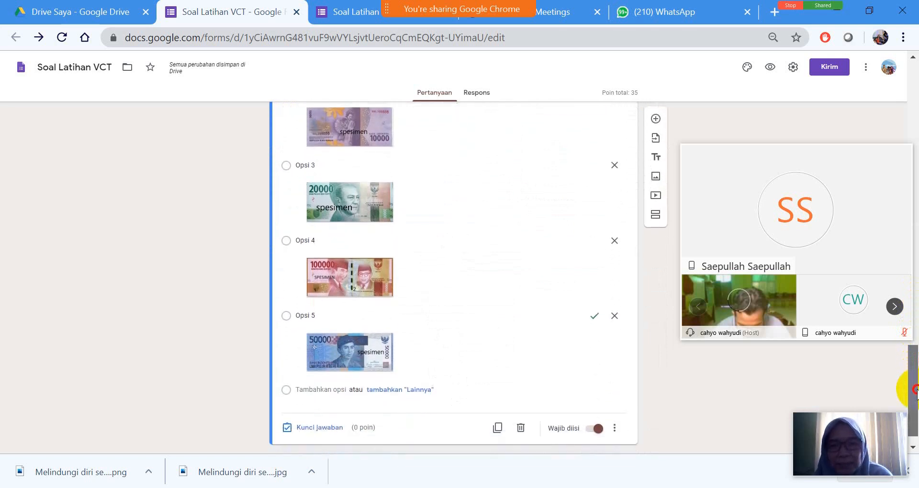
{"action": "left_click", "coordinate": [322, 427]}
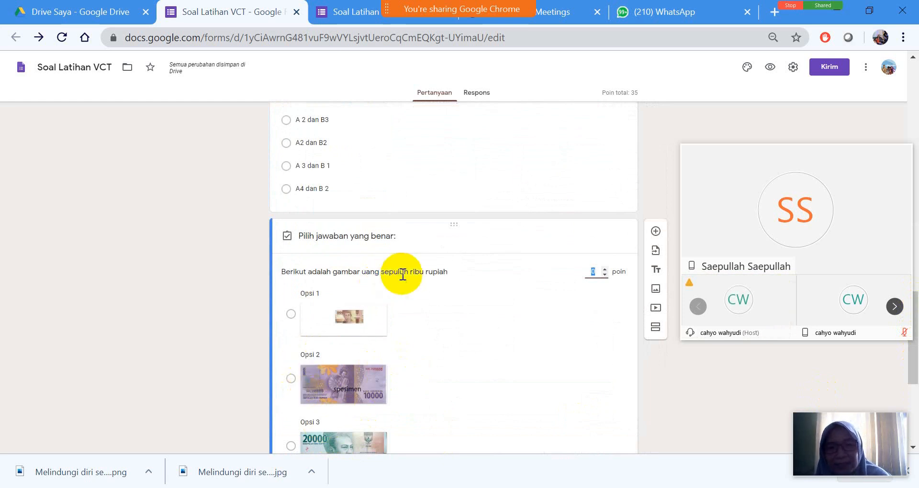
{"action": "left_click", "coordinate": [291, 378]}
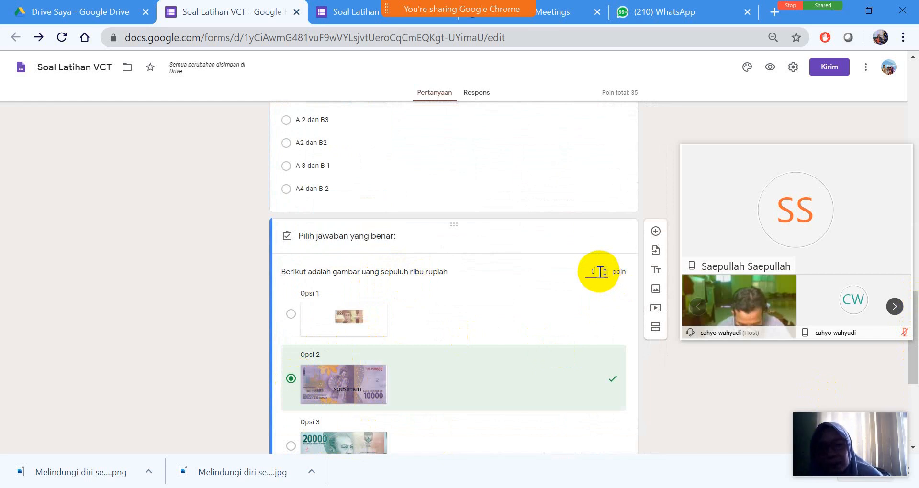
{"action": "left_click", "coordinate": [600, 271]}
{"action": "type", "text": "15"}
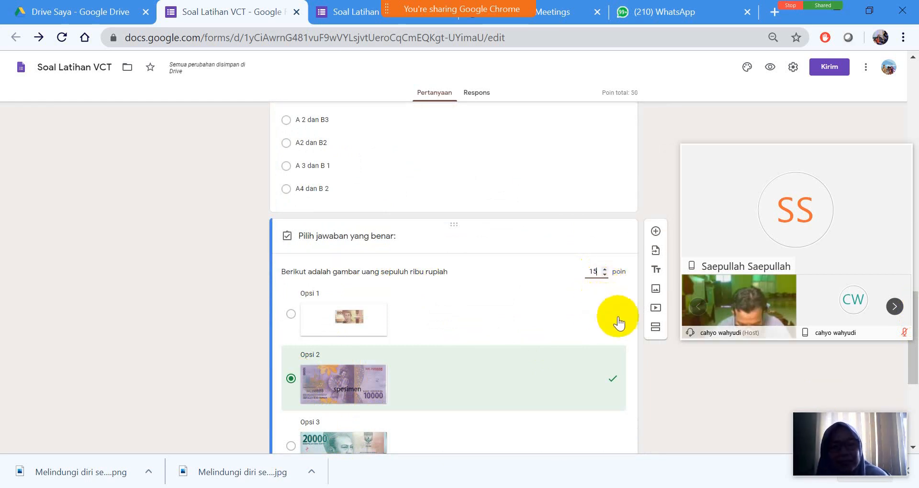
{"action": "left_click", "coordinate": [603, 328]}
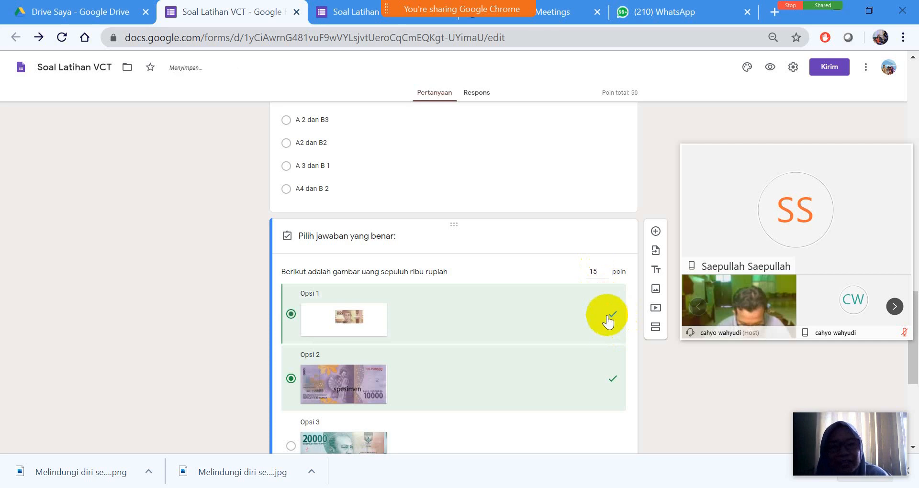
{"action": "left_click", "coordinate": [289, 316]}
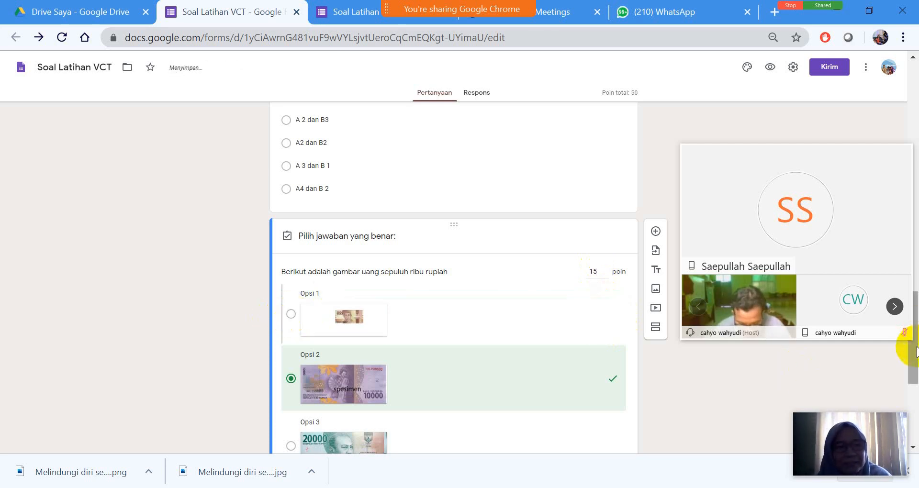
{"action": "left_click_drag", "start_coordinate": [912, 348], "coordinate": [915, 402]}
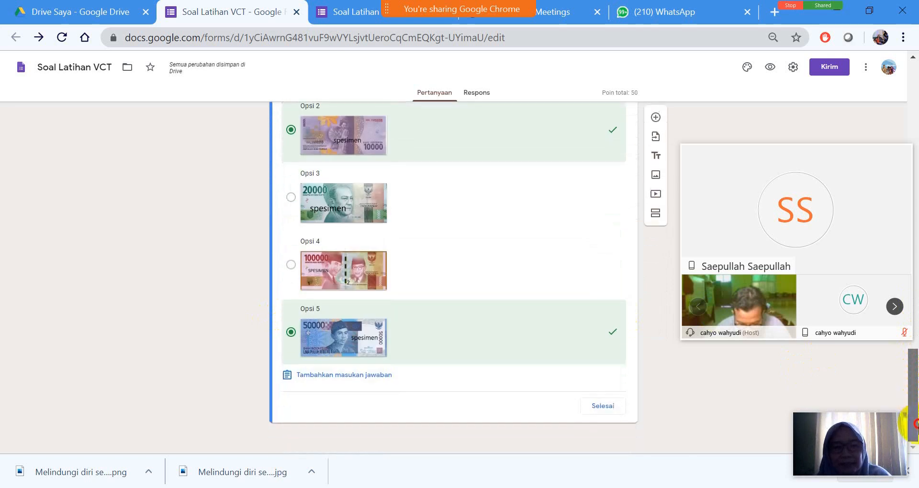
{"action": "left_click", "coordinate": [604, 407]}
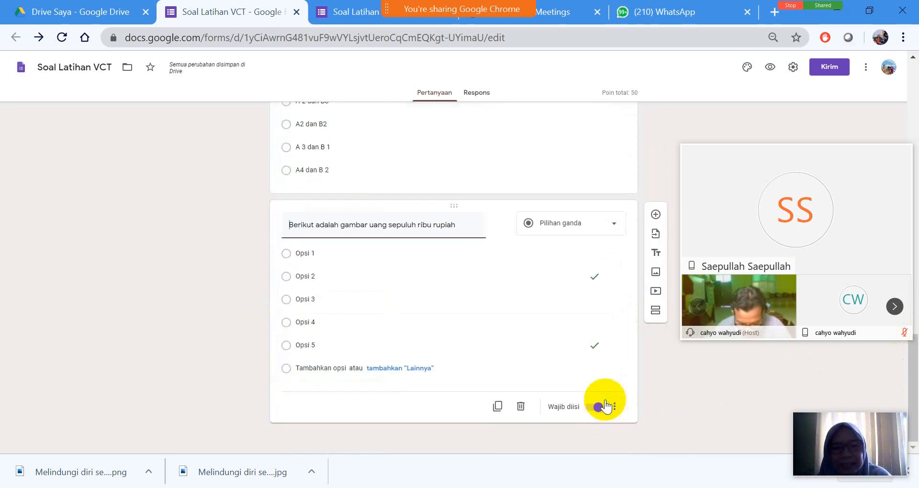
Add a new section below the sepuluh ribu rupiah question with the description "Perhatikan Video berikut ini".
{"action": "left_click_drag", "start_coordinate": [915, 352], "coordinate": [905, 379]}
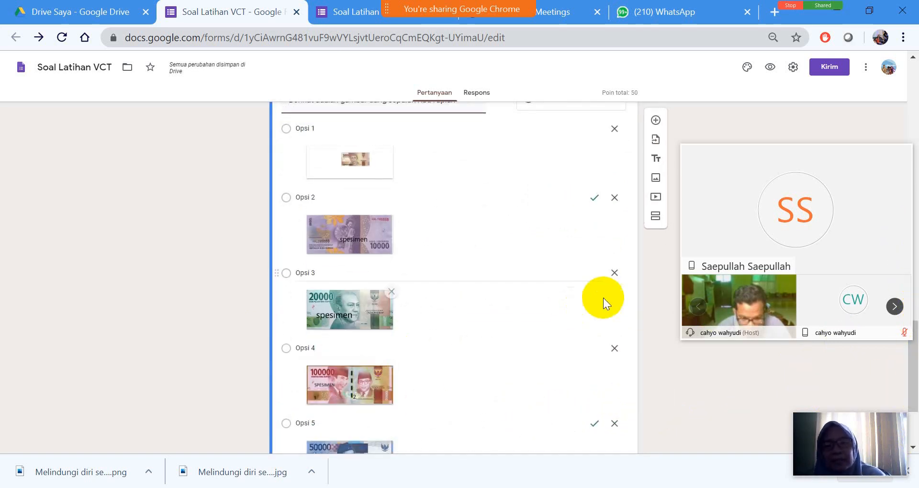
{"action": "left_click", "coordinate": [655, 217]}
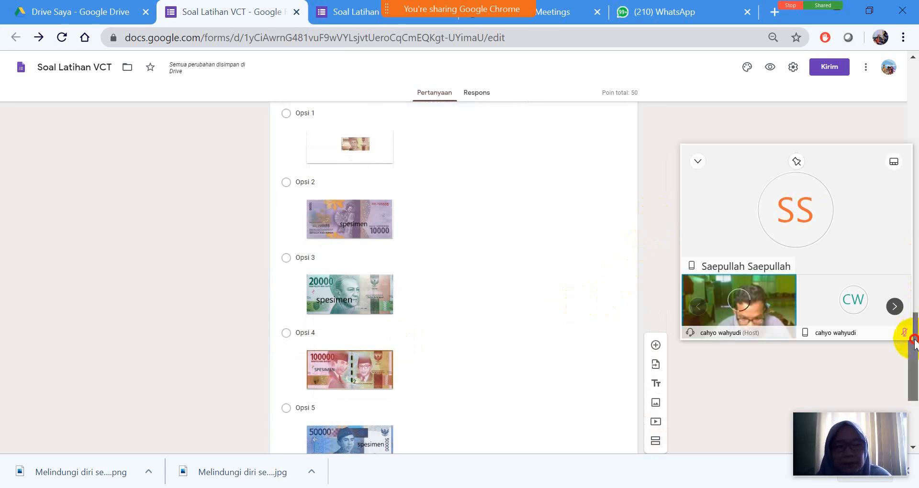
{"action": "left_click_drag", "start_coordinate": [913, 341], "coordinate": [909, 385]}
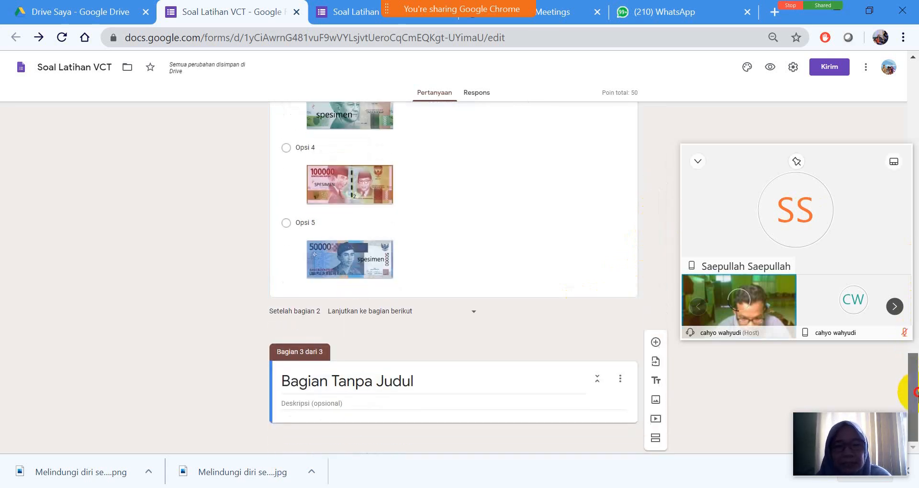
{"action": "left_click", "coordinate": [355, 402]}
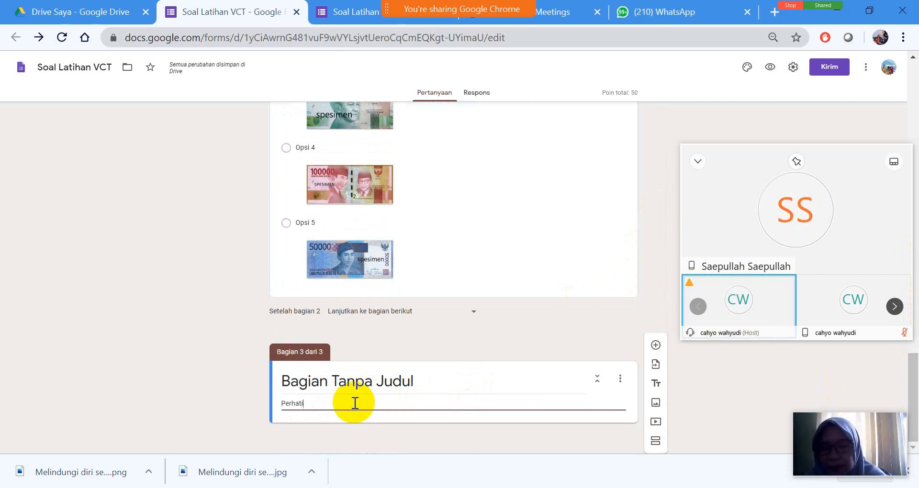
{"action": "type", "text": "Perhatikan Vi"}
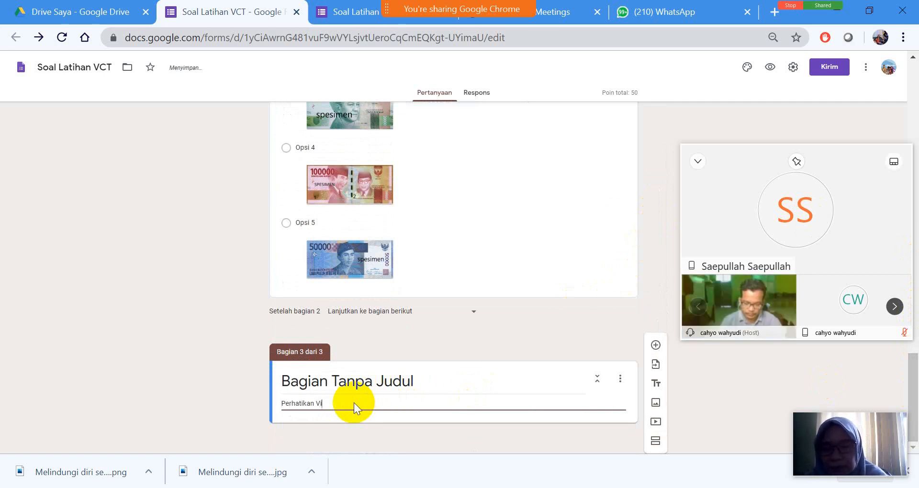
{"action": "type", "text": "deo berikut ini"}
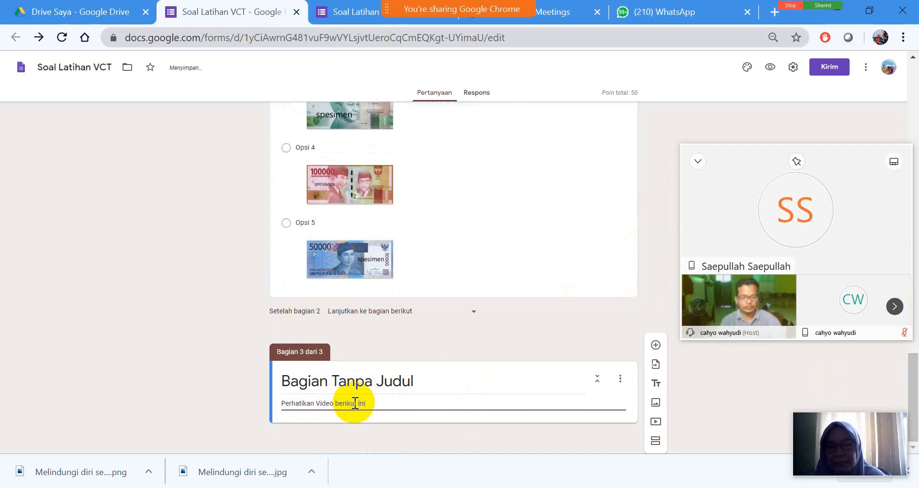
Start adding a video to the new section and search YouTube for "video 30 detik motivasi".
{"action": "left_click", "coordinate": [655, 421]}
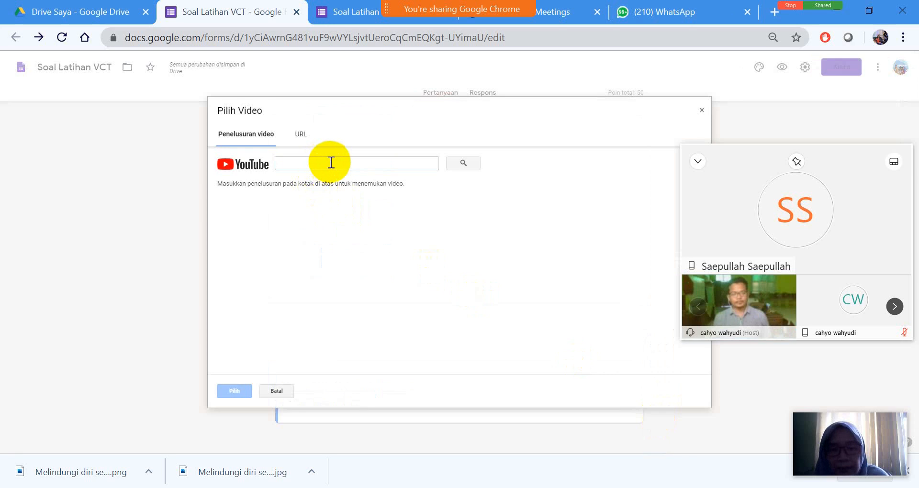
{"action": "left_click", "coordinate": [302, 162]}
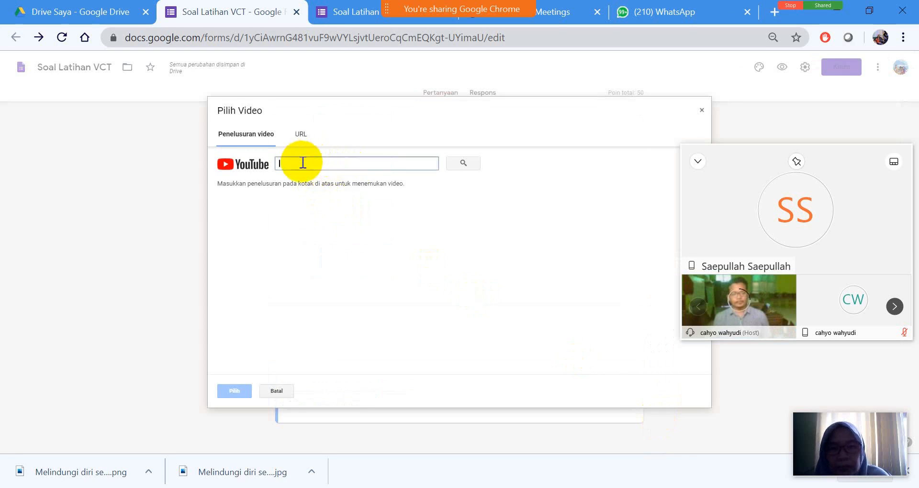
{"action": "left_click", "coordinate": [302, 136]}
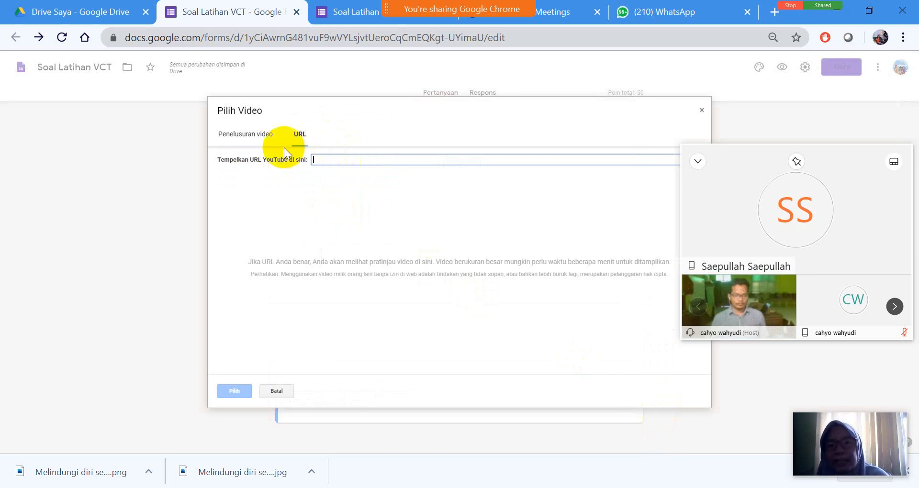
{"action": "left_click", "coordinate": [257, 139]}
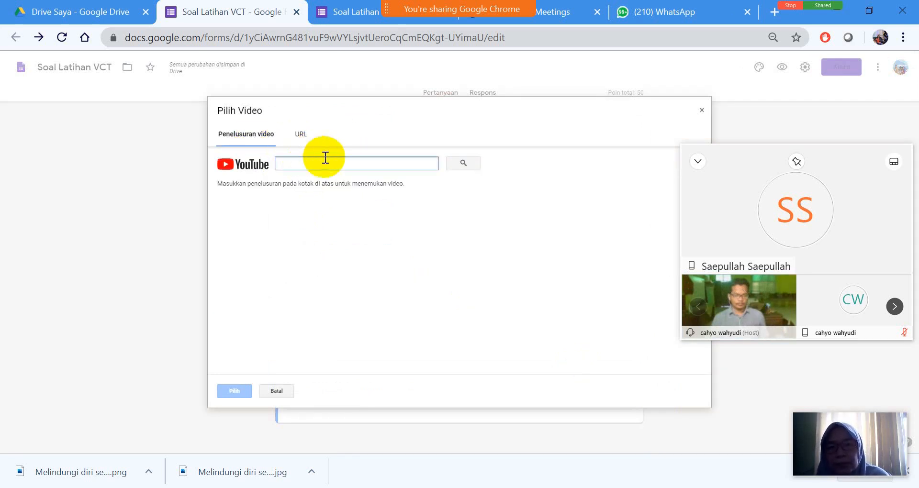
{"action": "left_click", "coordinate": [345, 164]}
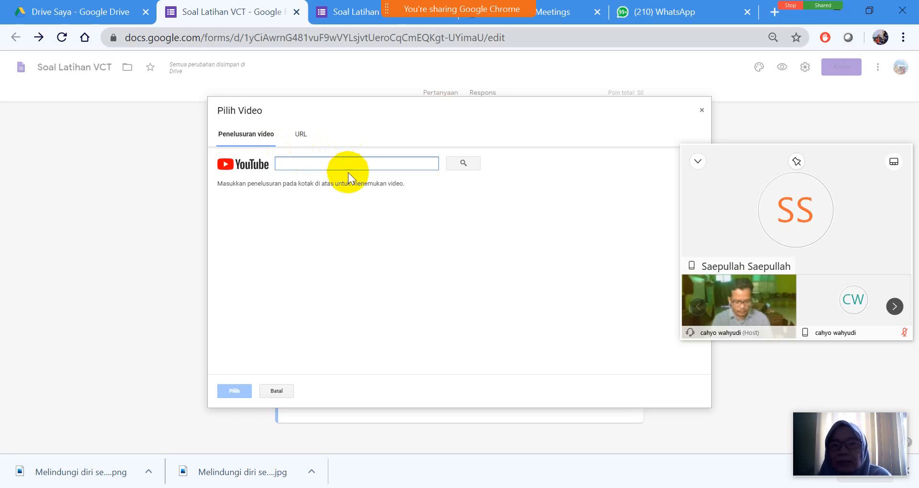
{"action": "type", "text": "vide"}
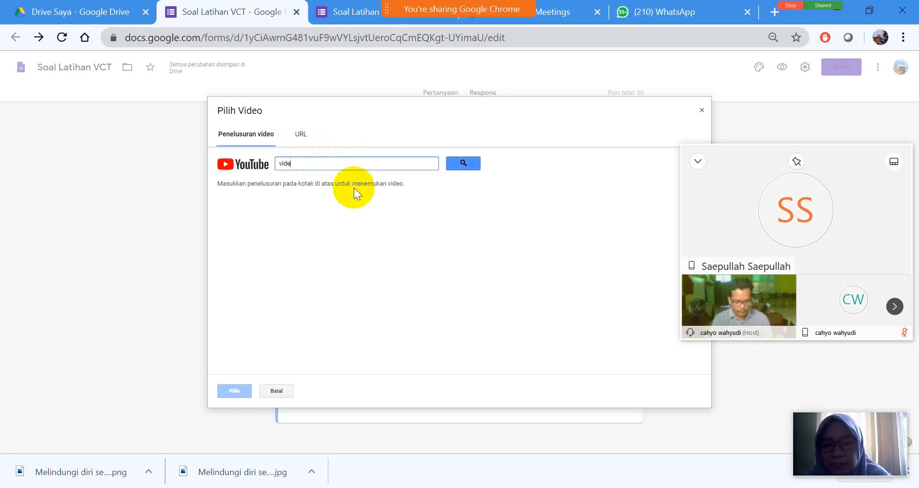
{"action": "type", "text": "o 30 de"}
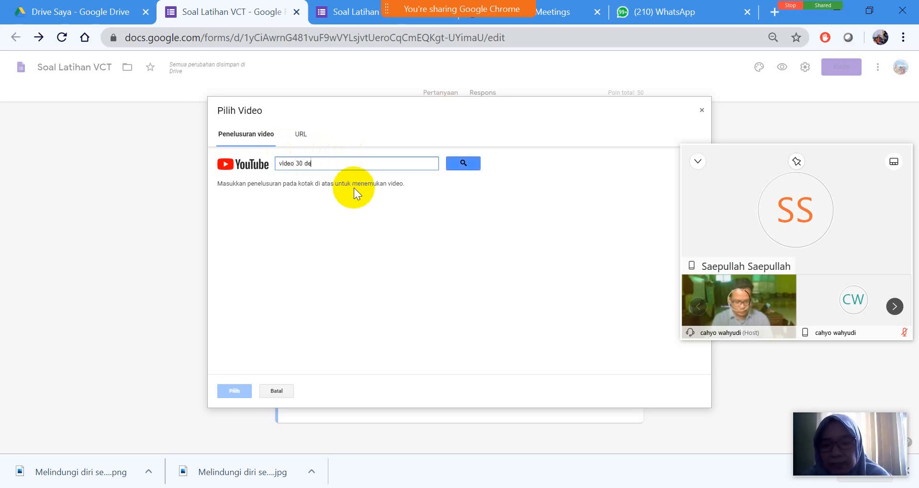
{"action": "type", "text": "tik mo"}
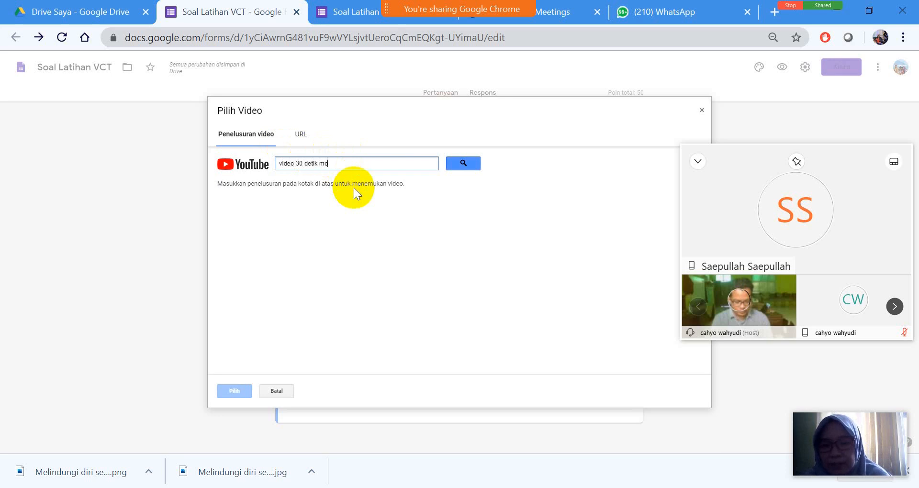
{"action": "type", "text": "tivasi"}
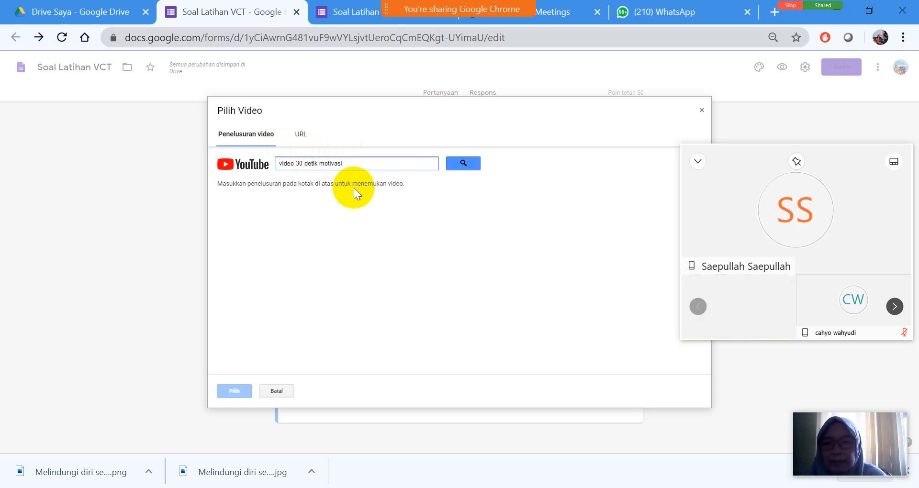
{"action": "left_click", "coordinate": [464, 165]}
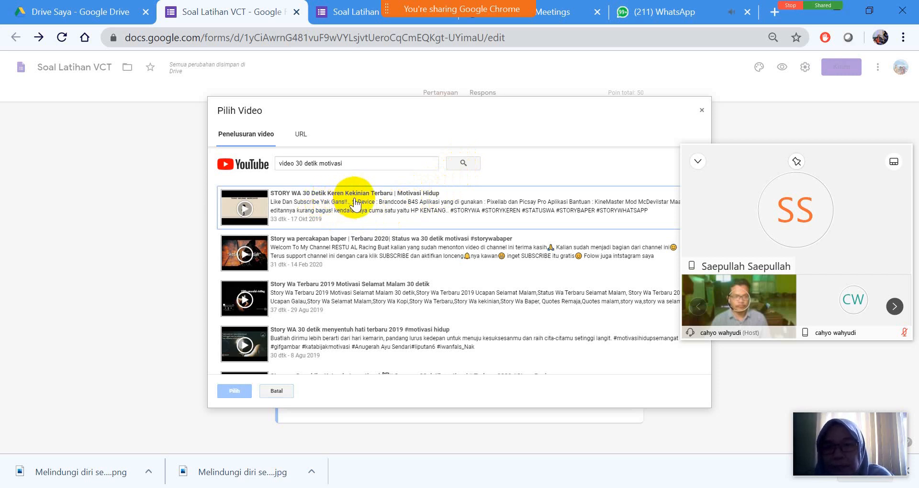
Insert the video "Story WA 30 detik menyentuh hati terbaru 2019 #motivasi hidup" into the section.
{"action": "left_click", "coordinate": [337, 207]}
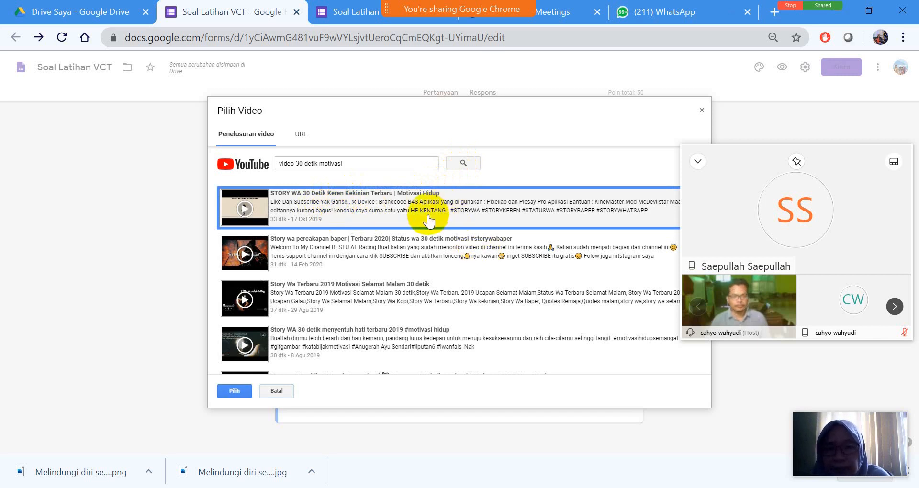
{"action": "left_click", "coordinate": [341, 338]}
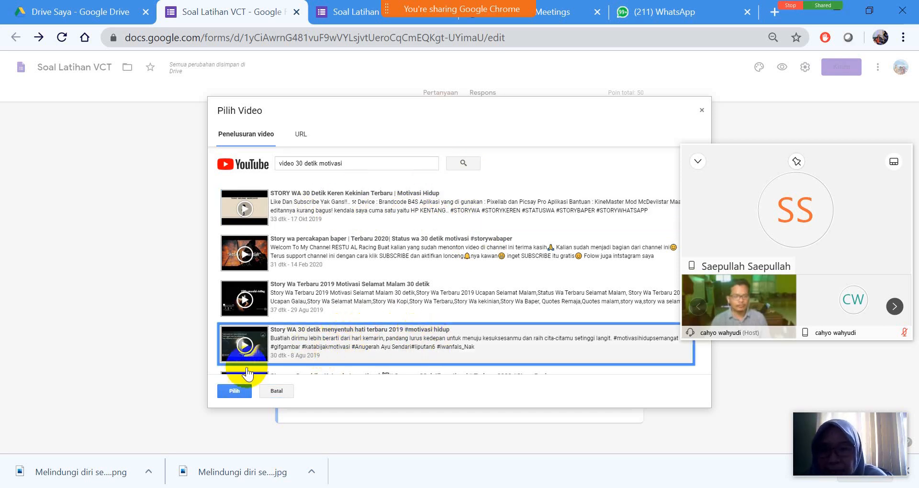
{"action": "left_click", "coordinate": [235, 391]}
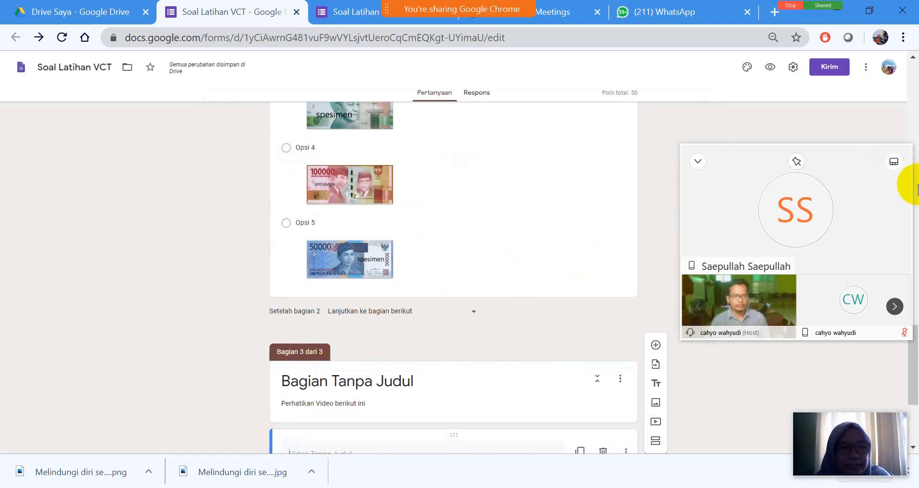
Add a question below the video with the text "Pada video yang tersedia kita dapat pelajaran bahwa ....".
{"action": "left_click_drag", "start_coordinate": [915, 354], "coordinate": [915, 395]}
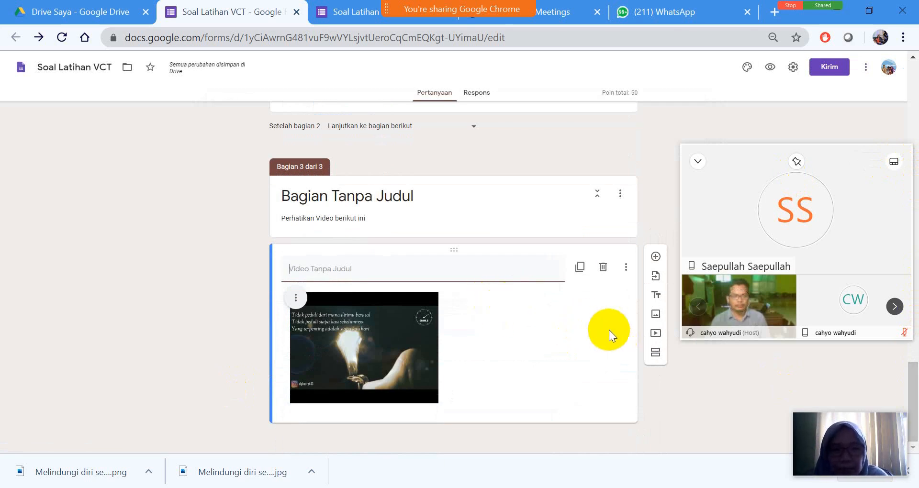
{"action": "left_click", "coordinate": [655, 257]}
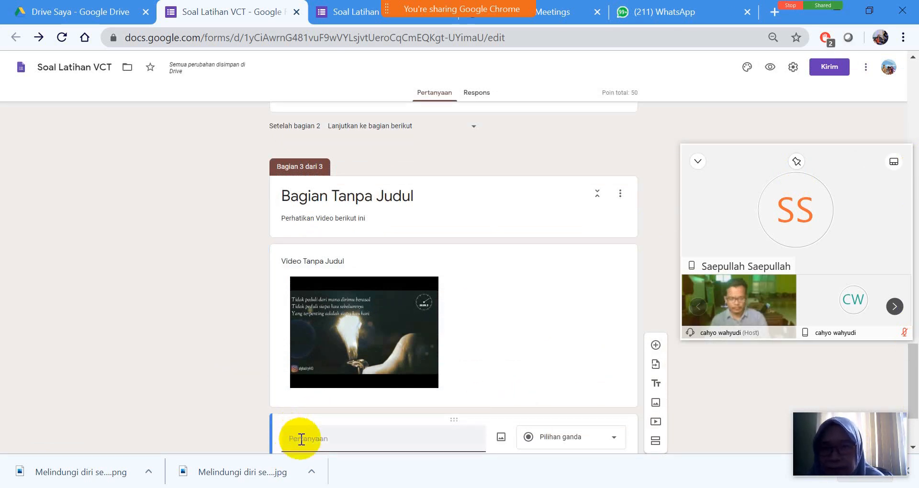
{"action": "type", "text": "Pada video"}
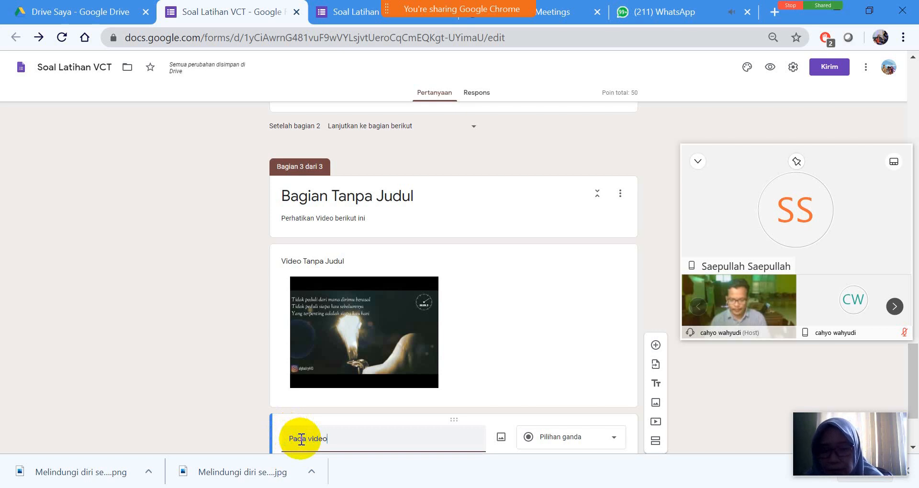
{"action": "type", "text": " yang"}
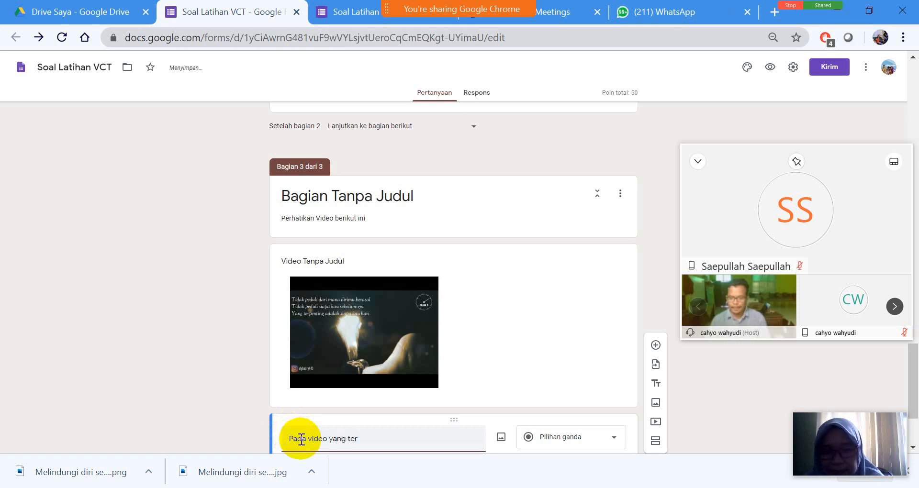
{"action": "type", "text": " tersedia"}
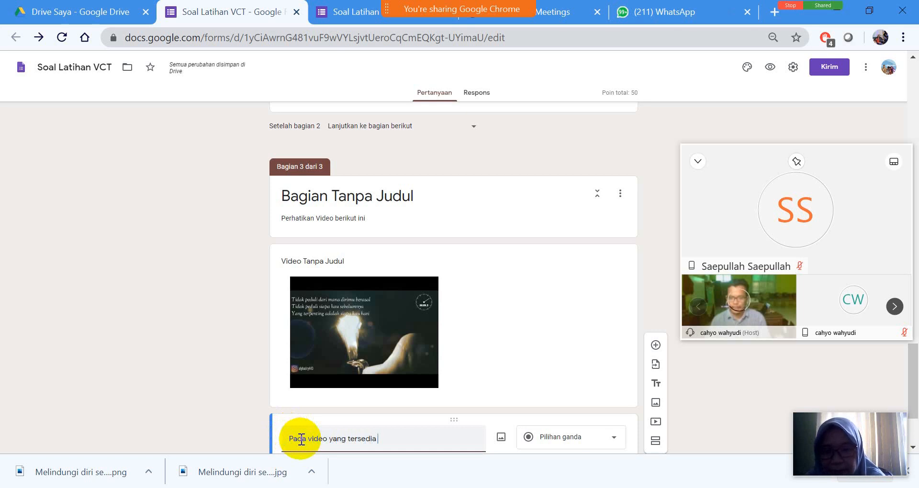
{"action": "type", "text": " kita dapat"}
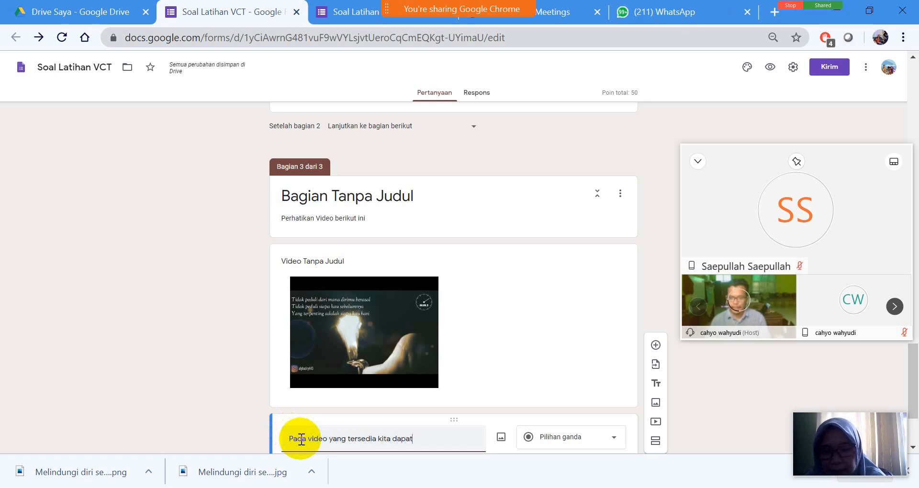
{"action": "type", "text": " pe"}
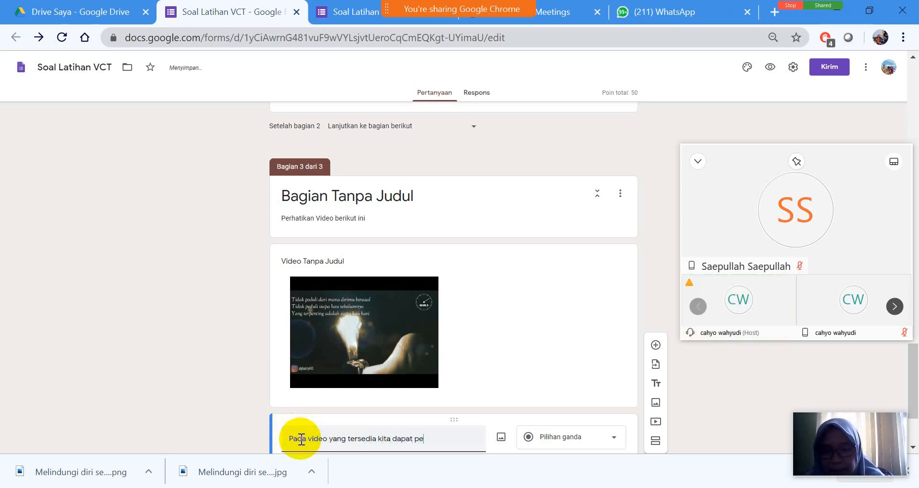
{"action": "type", "text": "lajaran bah"}
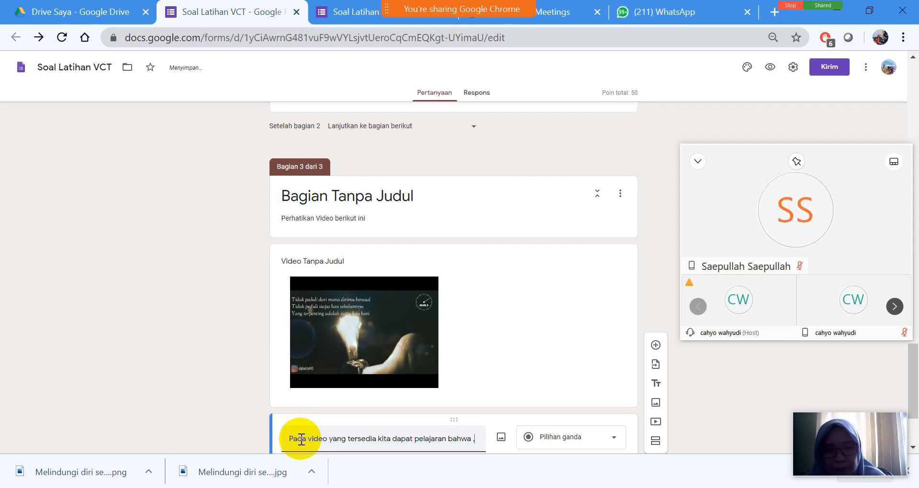
{"action": "type", "text": "wa ...."}
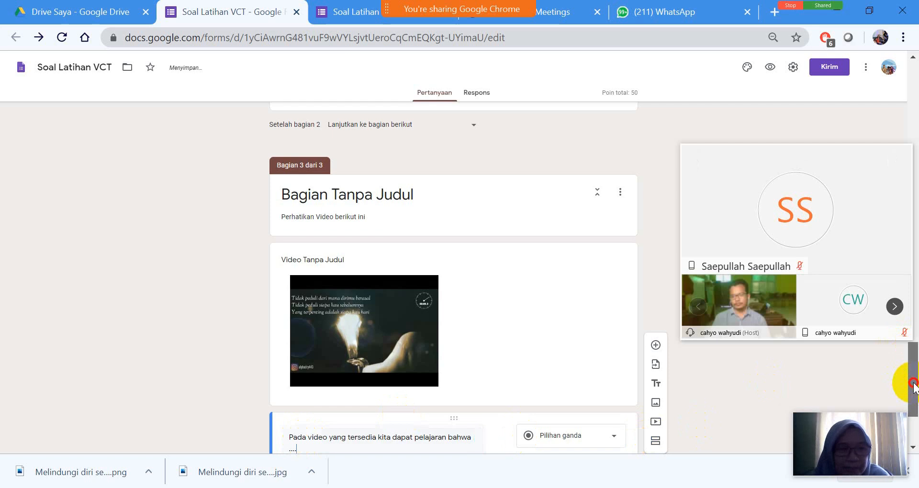
Fill in the video question's first two answer options as "peduli sesama" and "rajin membaca".
{"action": "left_click_drag", "start_coordinate": [913, 385], "coordinate": [913, 411]}
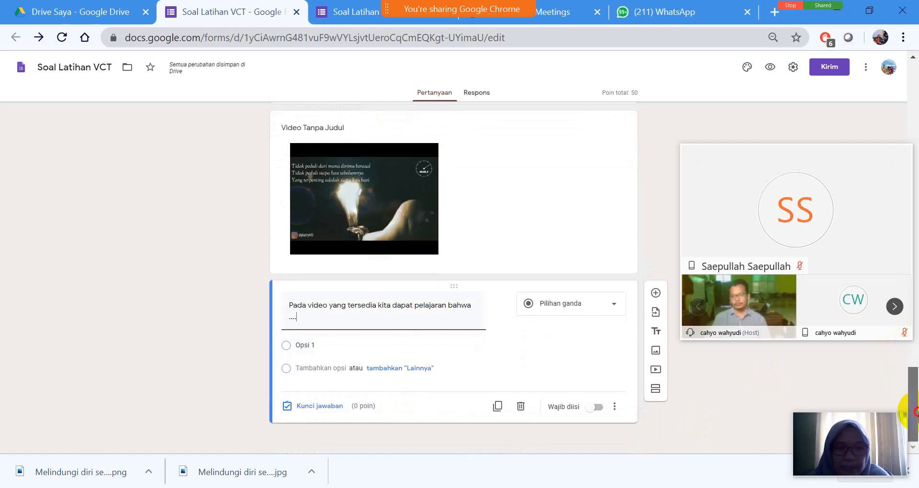
{"action": "left_click", "coordinate": [320, 345]}
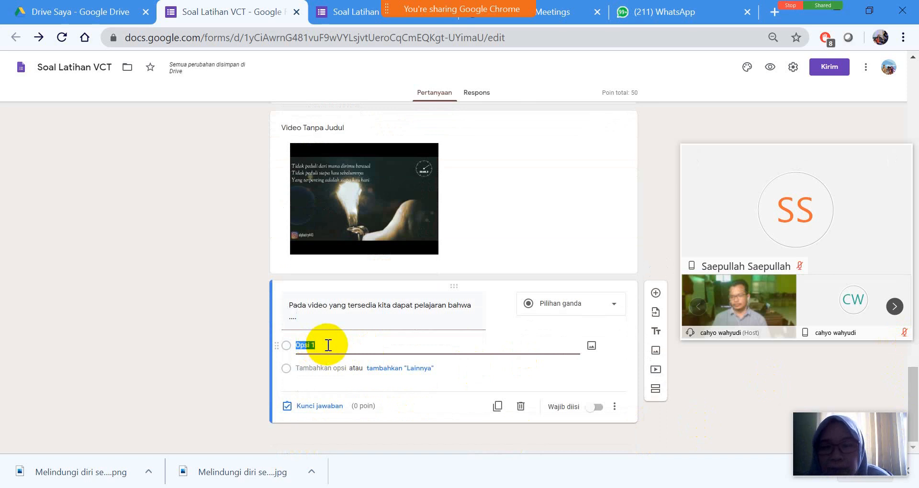
{"action": "type", "text": "pedul"}
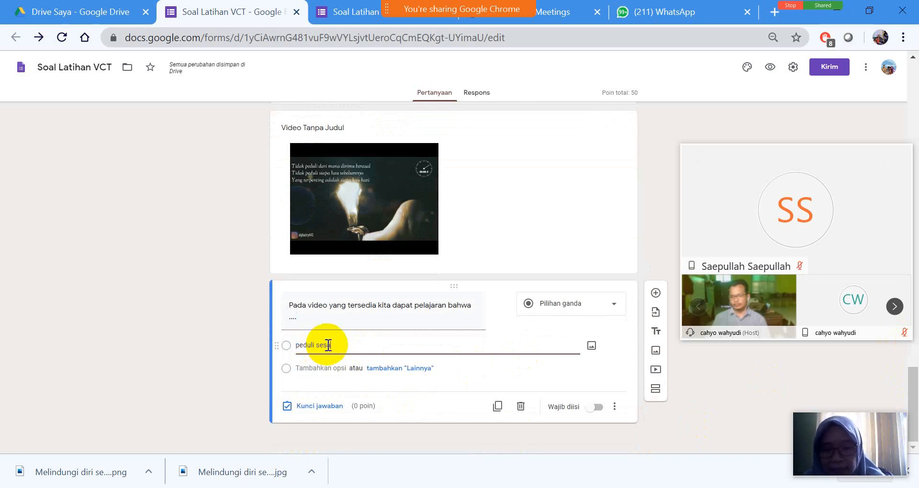
{"action": "left_click", "coordinate": [334, 368]}
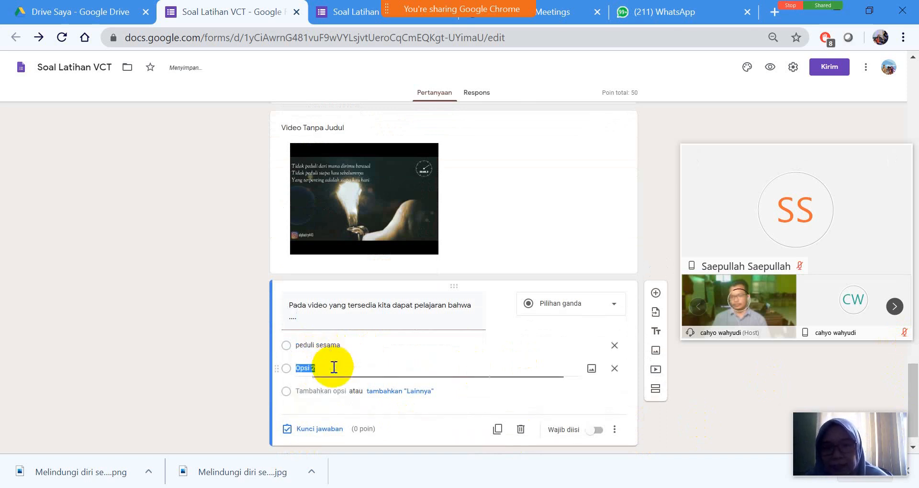
{"action": "type", "text": "raj"}
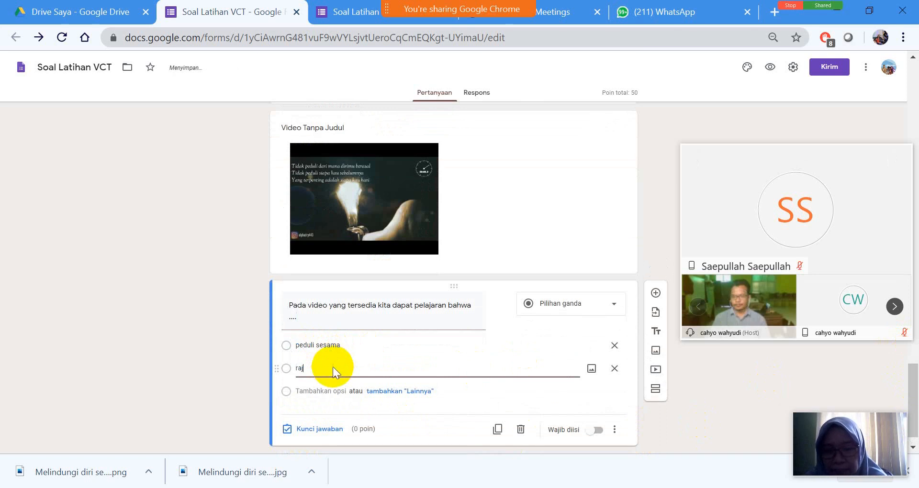
{"action": "type", "text": "in "}
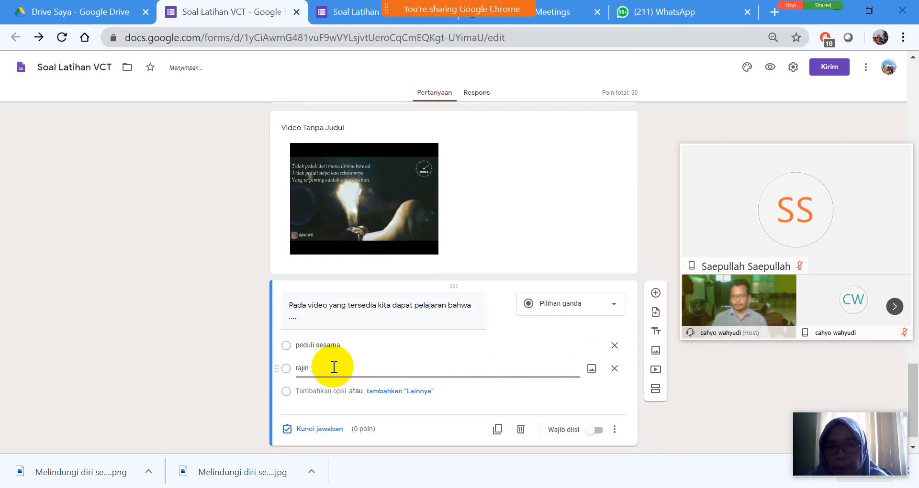
{"action": "type", "text": "membaca"}
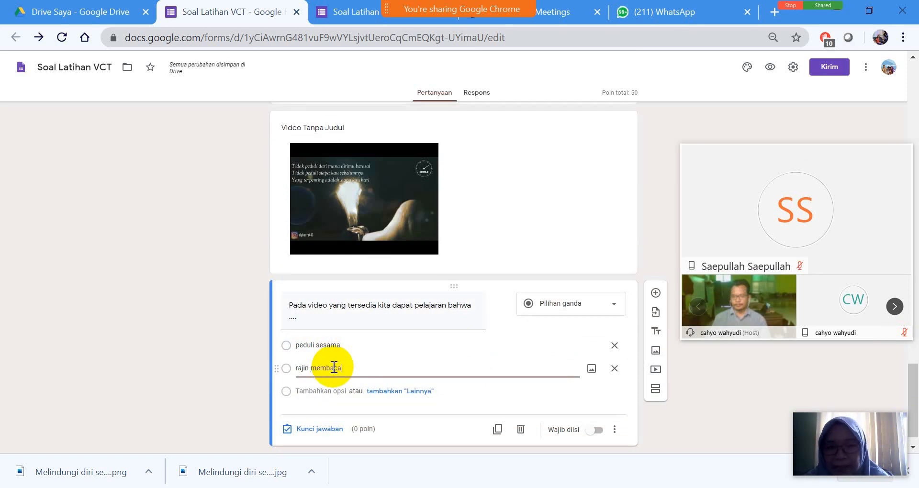
Add "menolong yang susah" as the third answer option of the video question.
{"action": "left_click", "coordinate": [329, 390]}
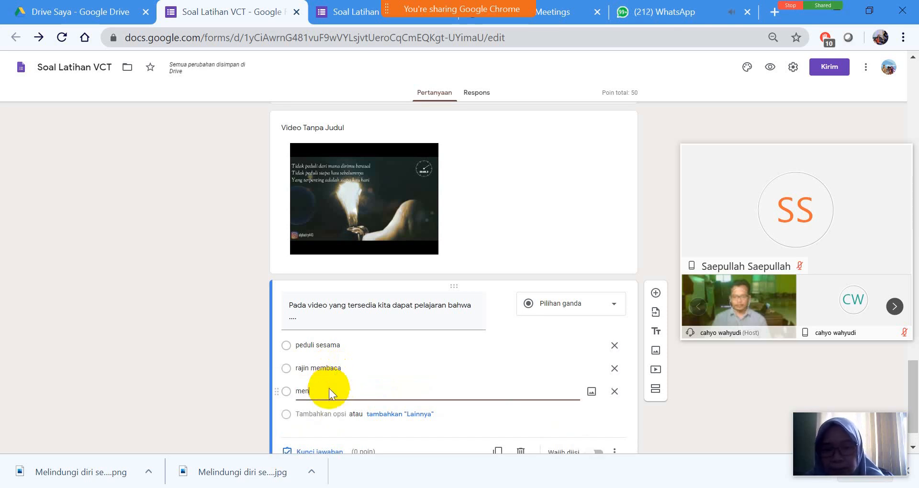
{"action": "type", "text": "menolong yang "}
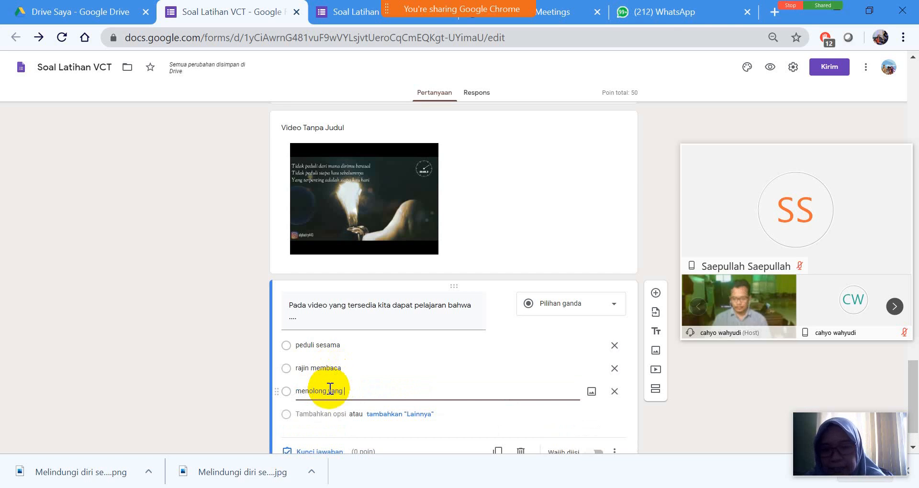
{"action": "type", "text": "susah"}
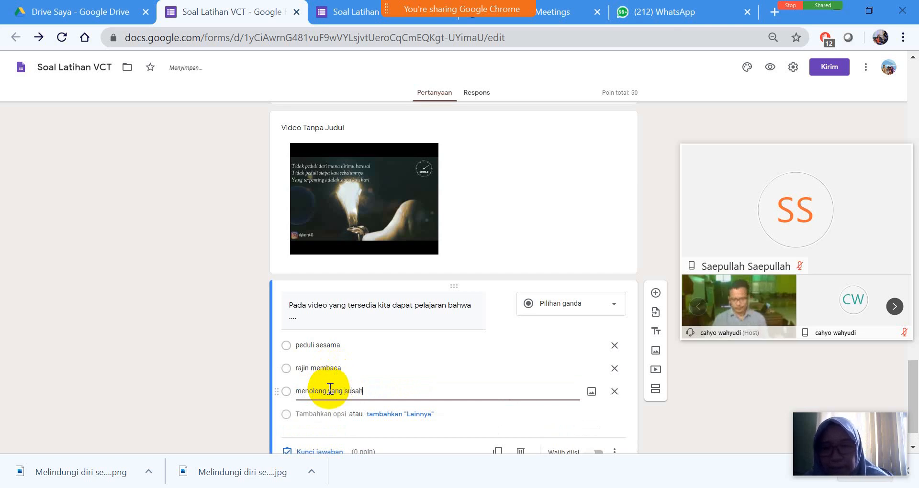
{"action": "left_click", "coordinate": [371, 414]}
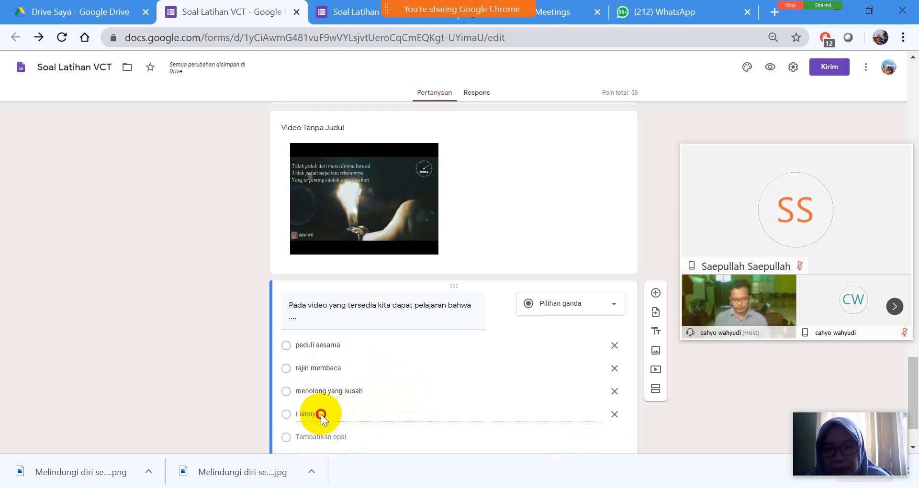
{"action": "double_click", "coordinate": [306, 413]}
{"action": "left_click_drag", "start_coordinate": [330, 415], "coordinate": [291, 415]}
{"action": "left_click", "coordinate": [290, 415]}
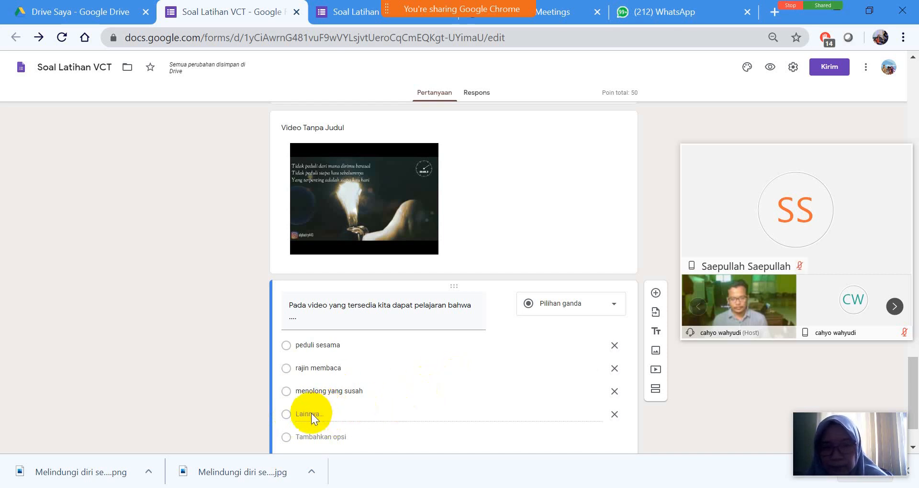
{"action": "left_click", "coordinate": [371, 387]}
{"action": "key", "text": "Tab"}
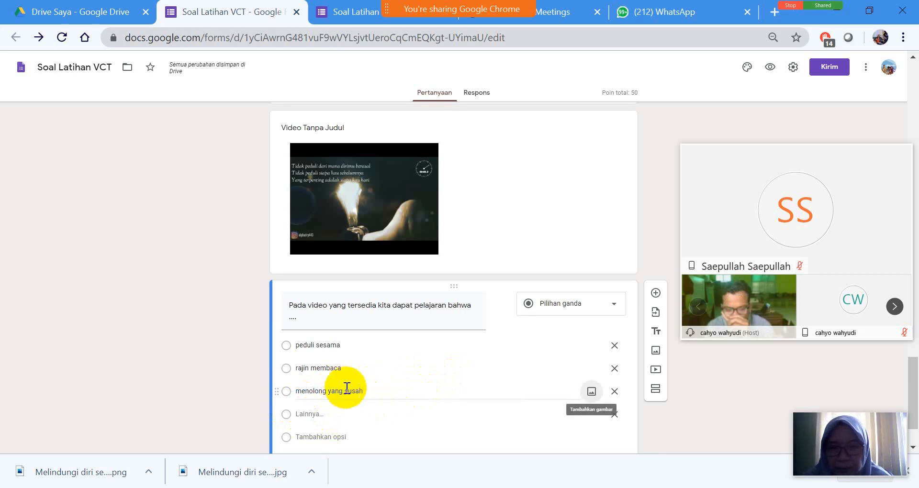
{"action": "left_click", "coordinate": [355, 396]}
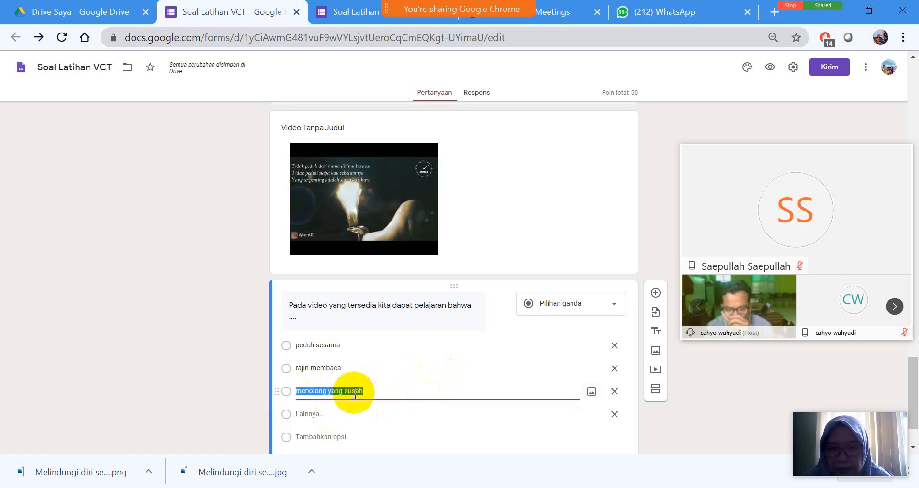
{"action": "left_click", "coordinate": [392, 387]}
{"action": "key", "text": "Tab"}
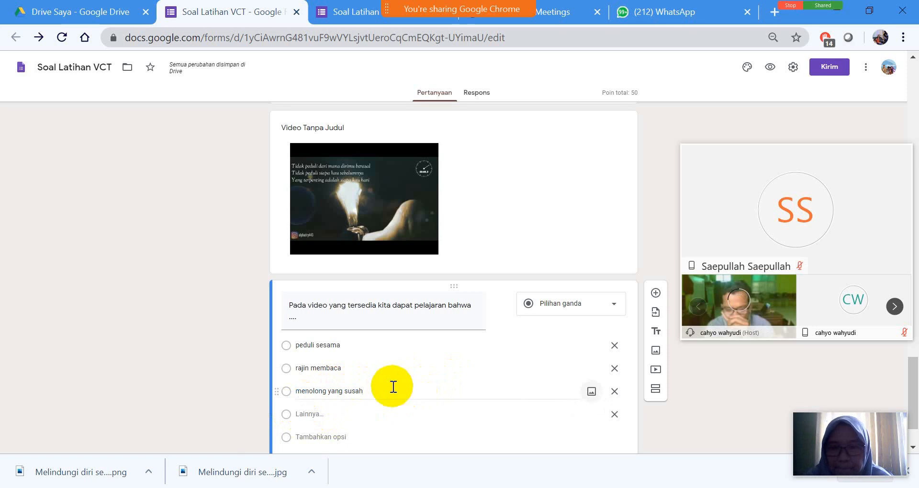
{"action": "key", "text": "Tab"}
{"action": "key", "text": "Tab"}
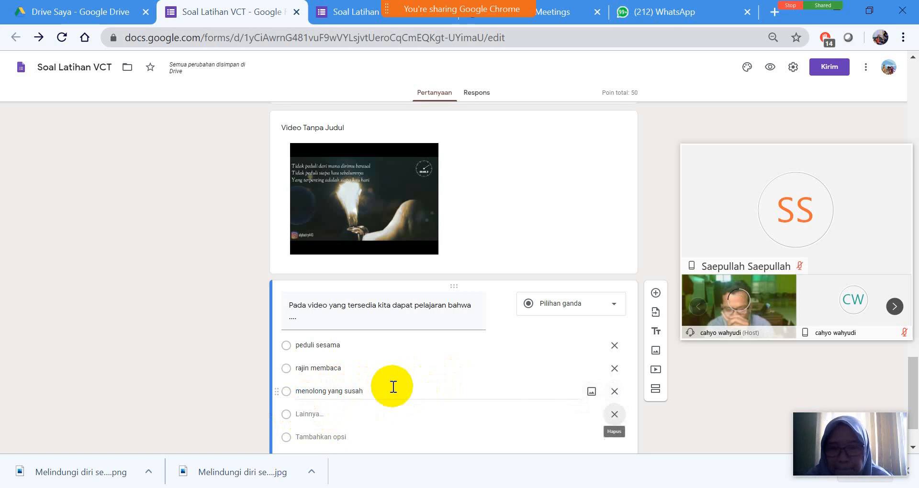
{"action": "key", "text": "Tab"}
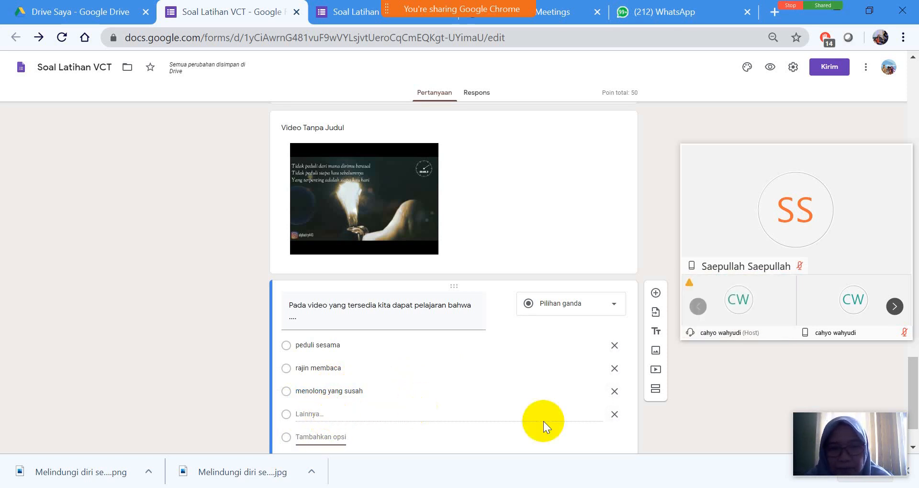
{"action": "left_click", "coordinate": [614, 414]}
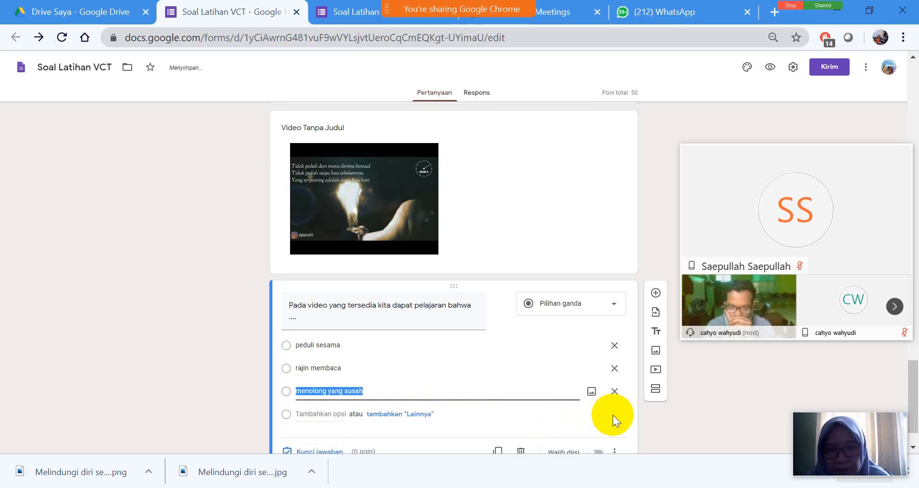
Add "Berani berkata benar" and "Berkata jujur" as the fourth and fifth answer options of the video question.
{"action": "left_click", "coordinate": [322, 414]}
{"action": "type", "text": "B"}
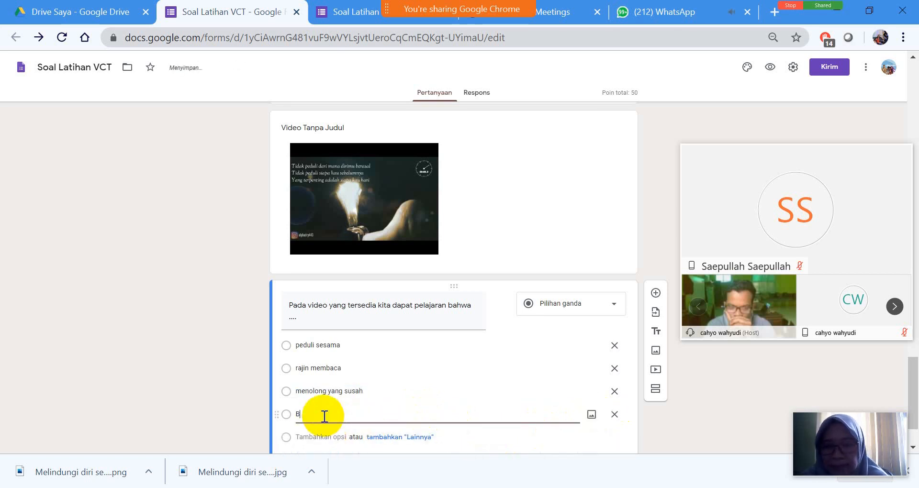
{"action": "type", "text": "erani berka"}
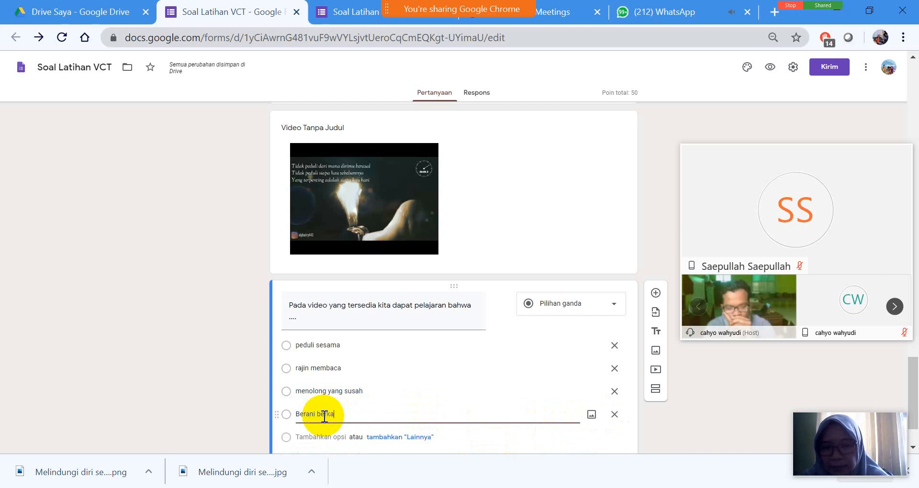
{"action": "type", "text": "ta benar"}
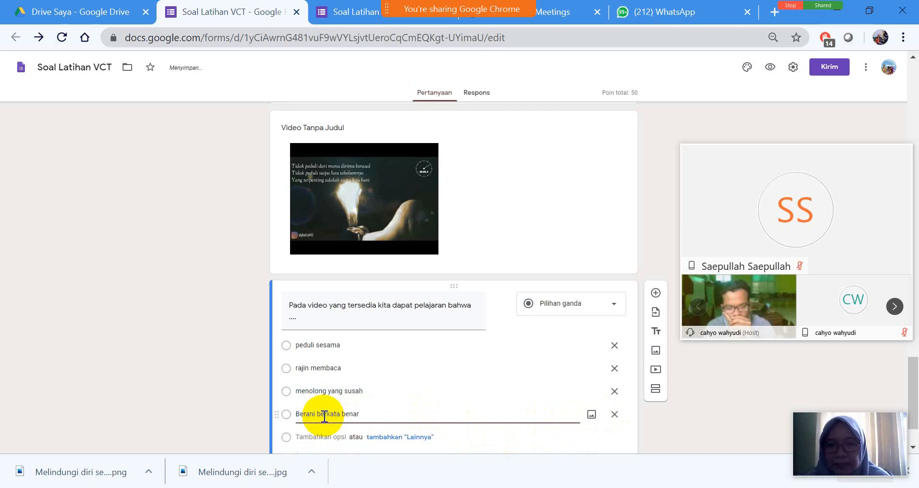
{"action": "key", "text": "Tab"}
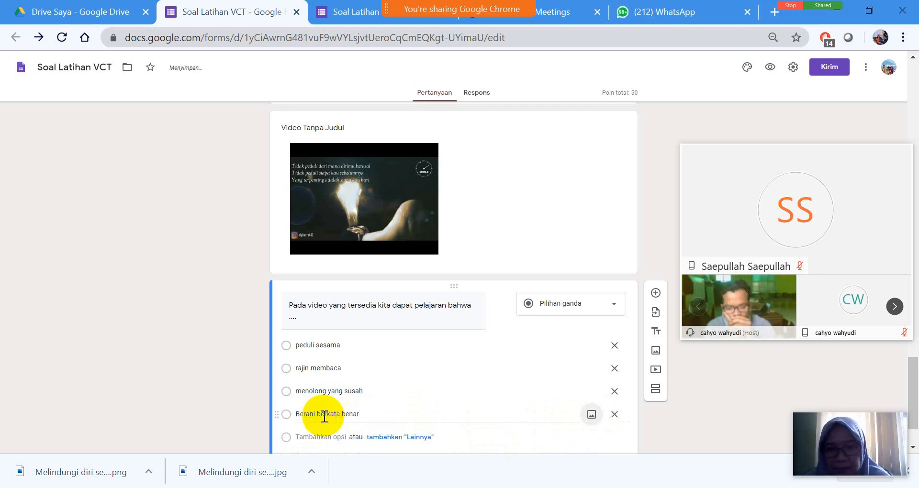
{"action": "key", "text": "Tab"}
{"action": "key", "text": "Tab"}
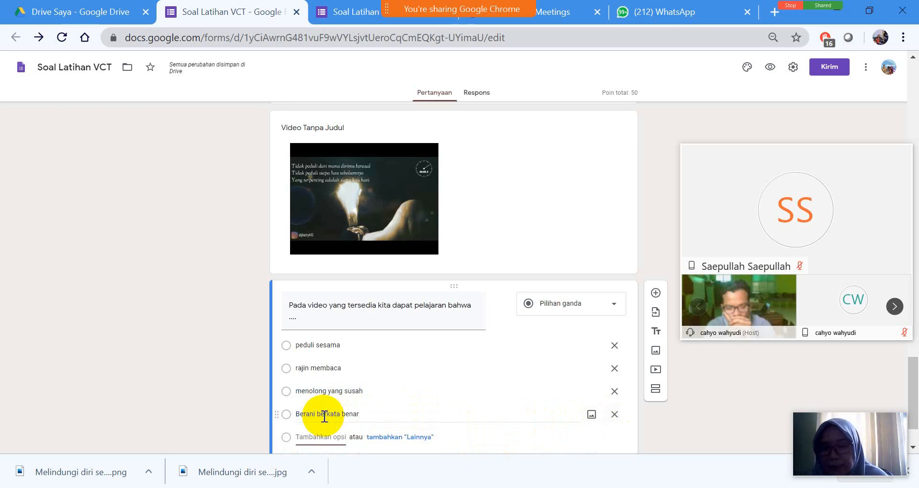
{"action": "type", "text": "Ber"}
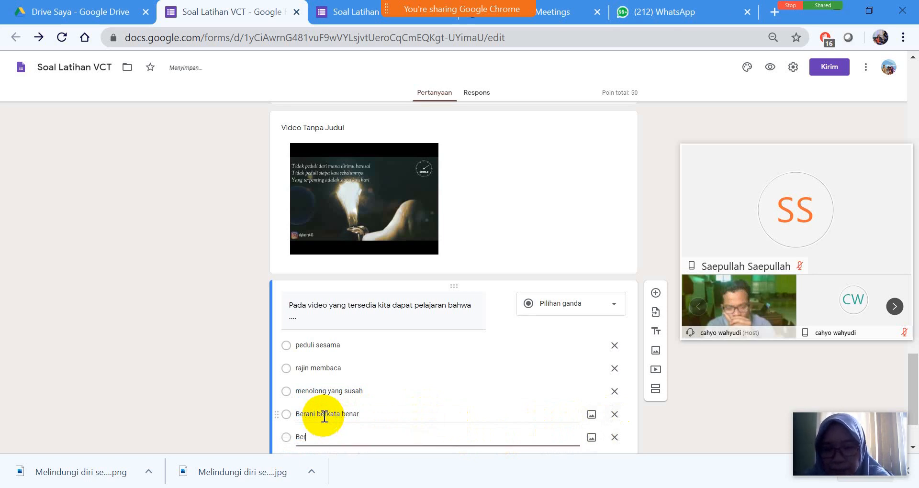
{"action": "type", "text": "kata "}
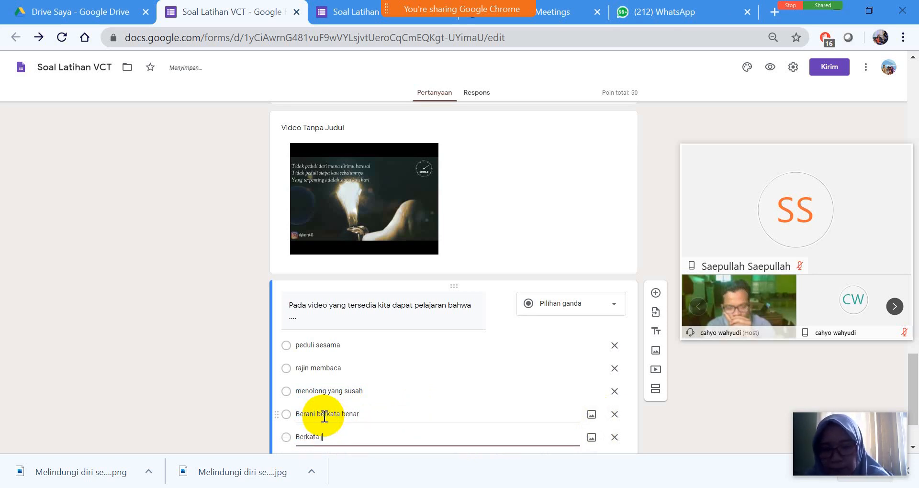
{"action": "type", "text": "jujur"}
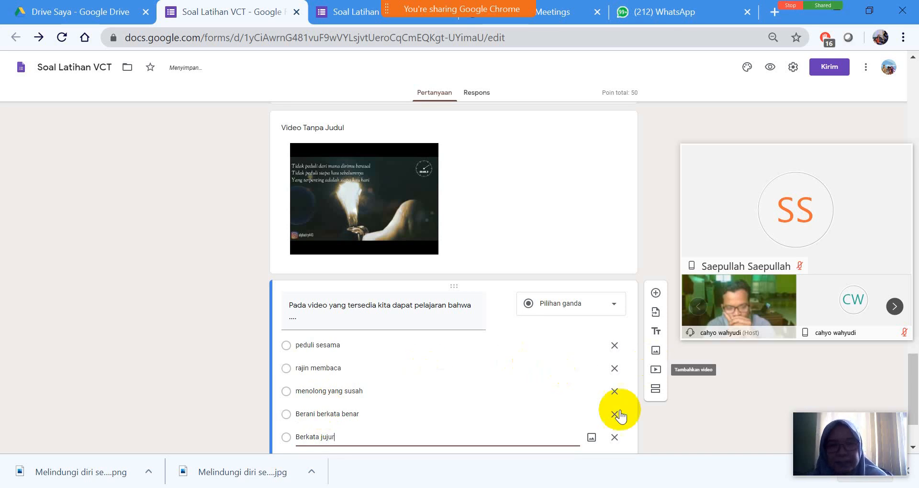
Set the video question's answer key to "peduli sesama" with a value of 5 points.
{"action": "left_click_drag", "start_coordinate": [911, 369], "coordinate": [912, 397]}
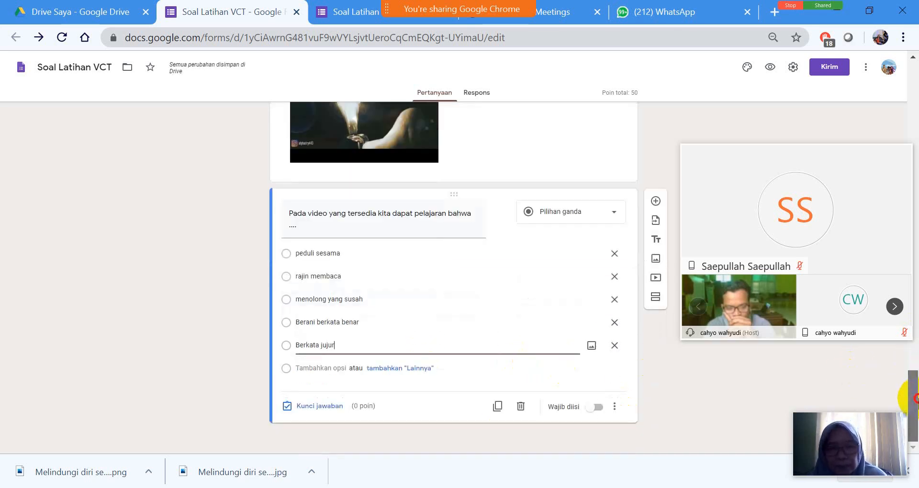
{"action": "left_click", "coordinate": [323, 405]}
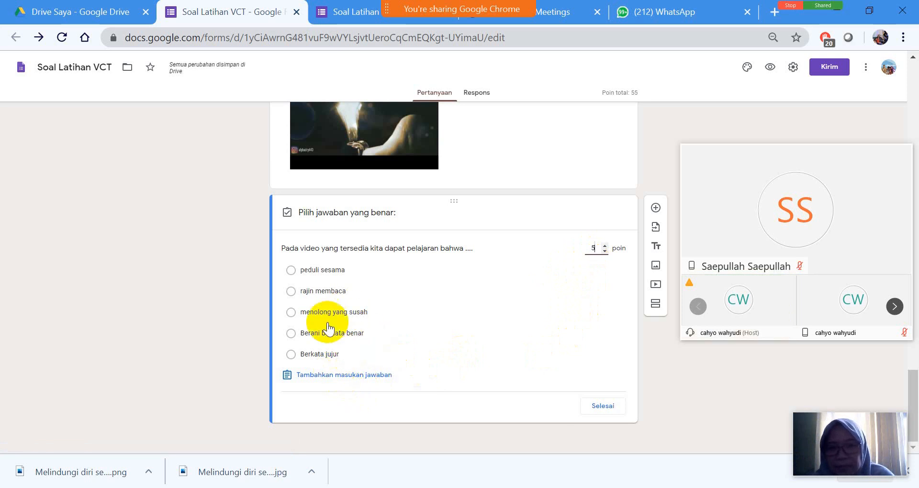
{"action": "left_click", "coordinate": [291, 271]}
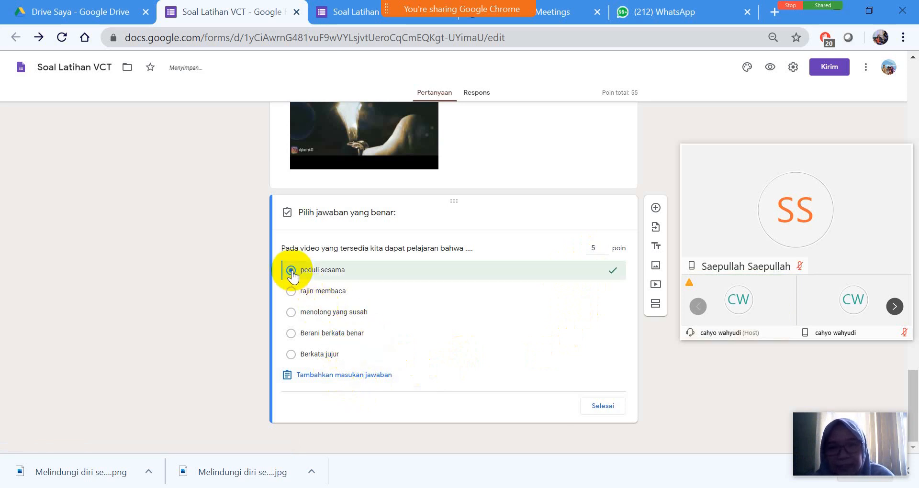
{"action": "left_click", "coordinate": [603, 407]}
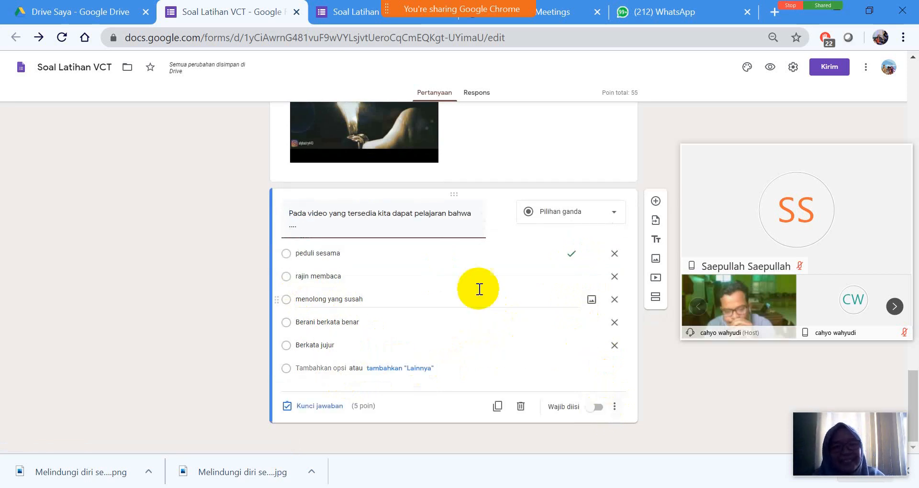
Copy the form's full link from the send options, without collecting email addresses or shortening the URL, and close the dialog.
{"action": "left_click_drag", "start_coordinate": [912, 435], "coordinate": [908, 62]}
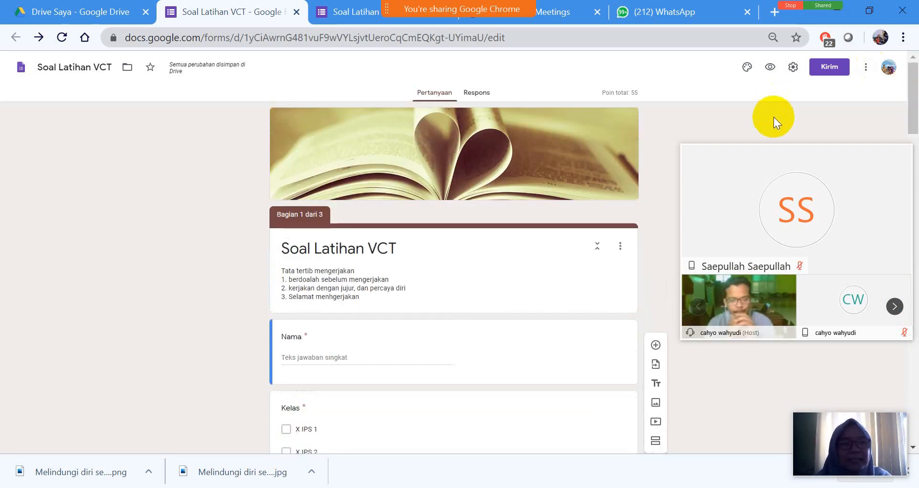
{"action": "left_click", "coordinate": [830, 68]}
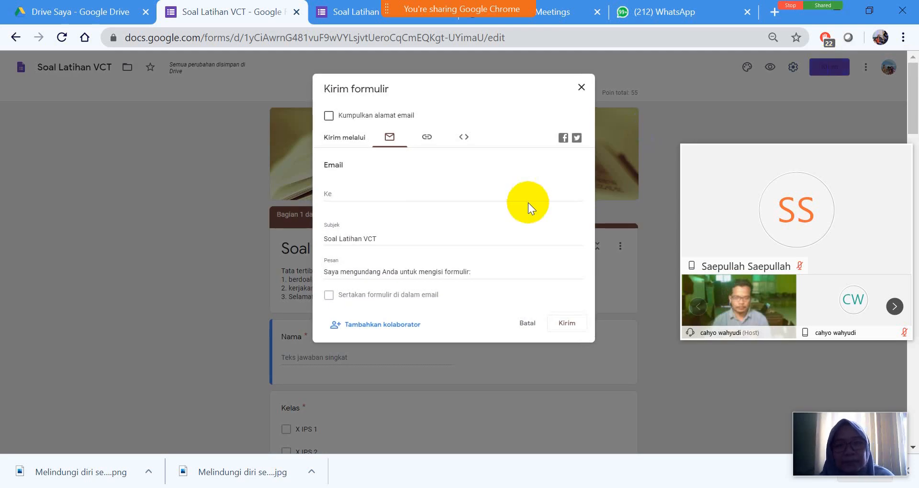
{"action": "left_click", "coordinate": [427, 137]}
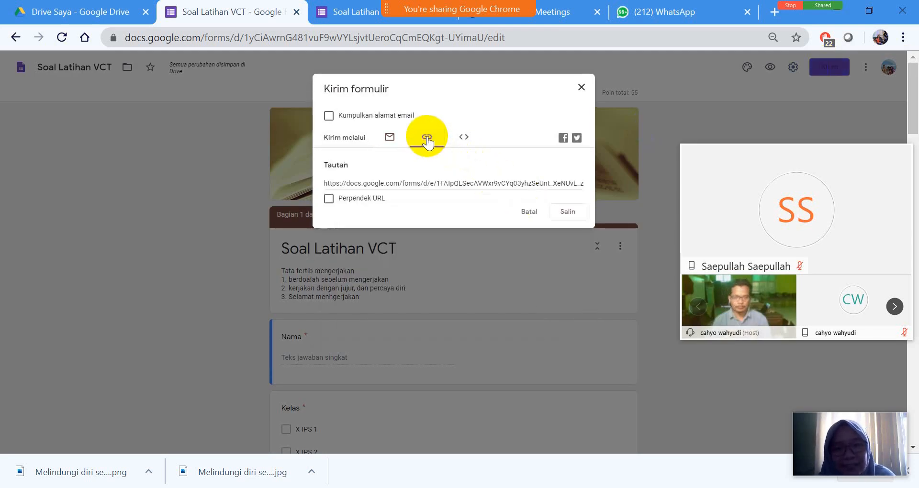
{"action": "left_click", "coordinate": [450, 182]}
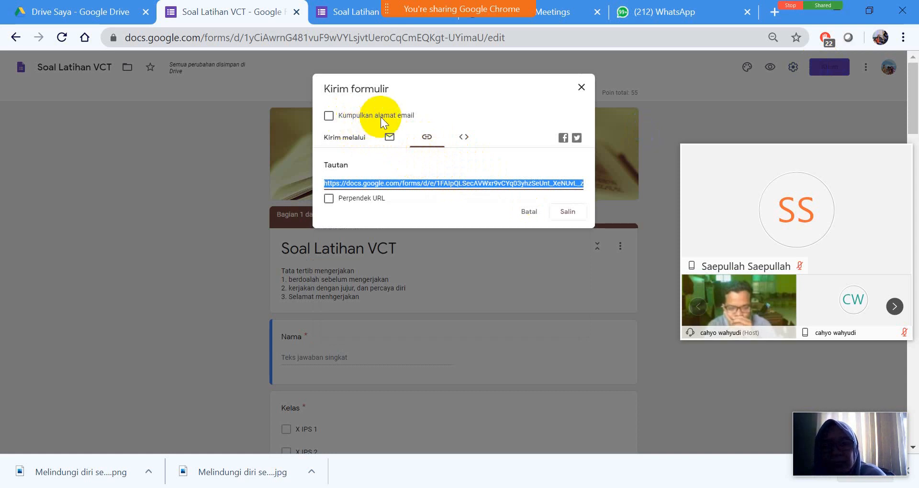
{"action": "left_click", "coordinate": [340, 115]}
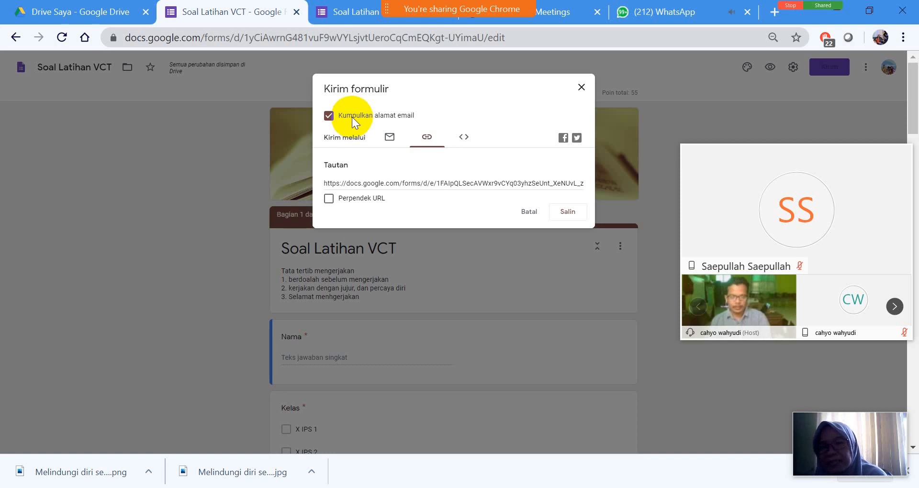
{"action": "left_click", "coordinate": [349, 116]}
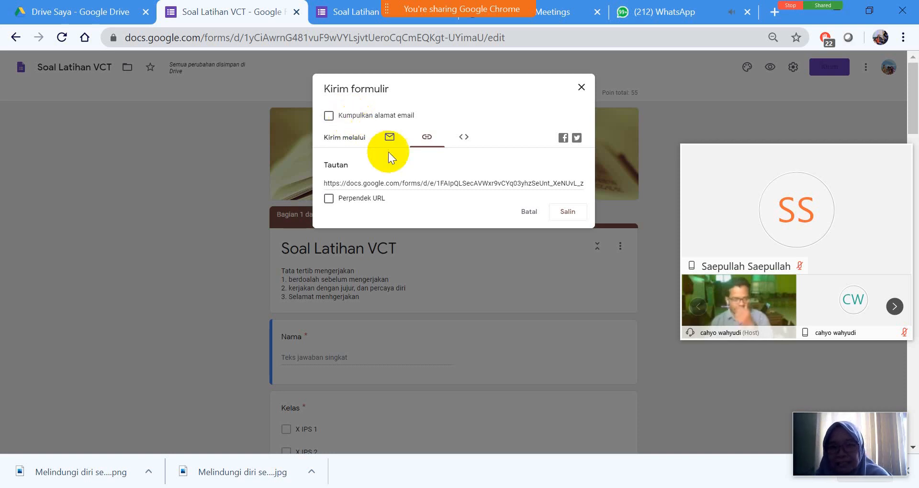
{"action": "left_click", "coordinate": [428, 134]}
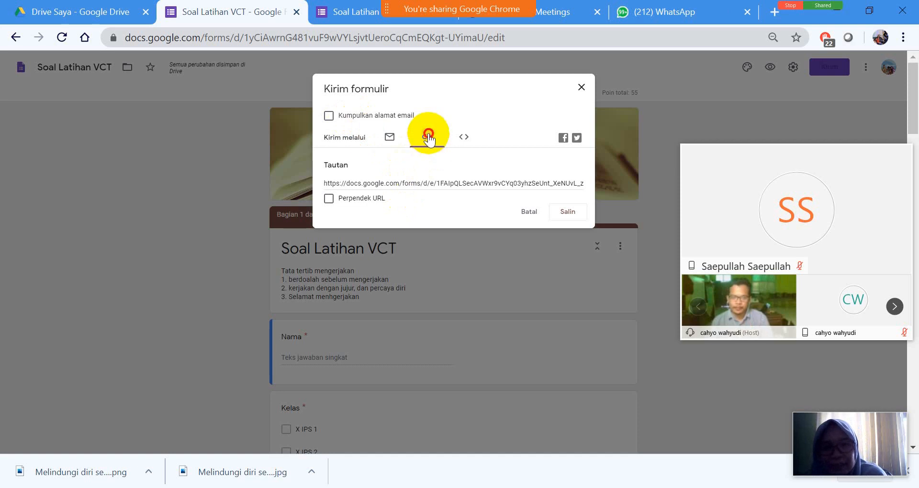
{"action": "left_click", "coordinate": [460, 182]}
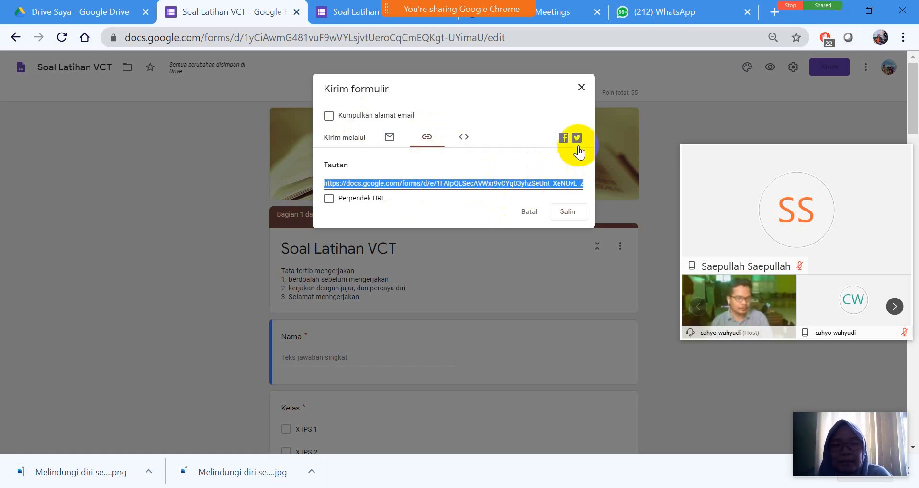
{"action": "left_click", "coordinate": [571, 212]}
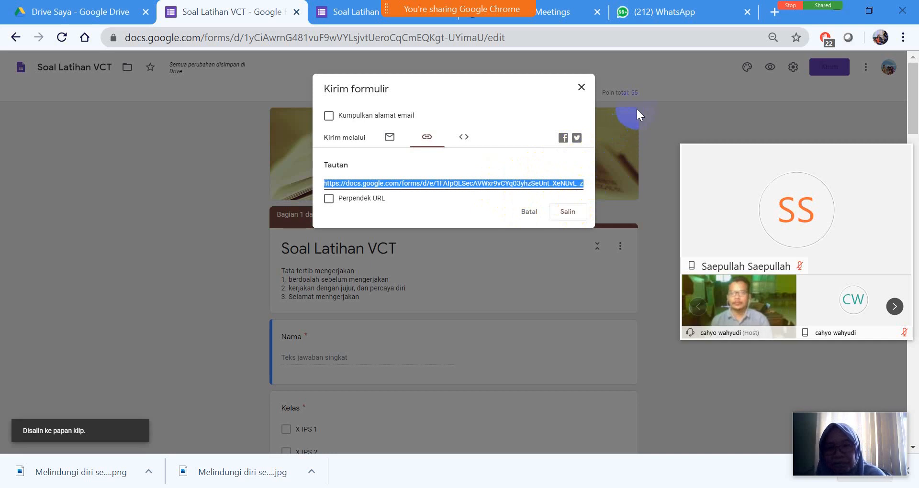
{"action": "left_click", "coordinate": [581, 87]}
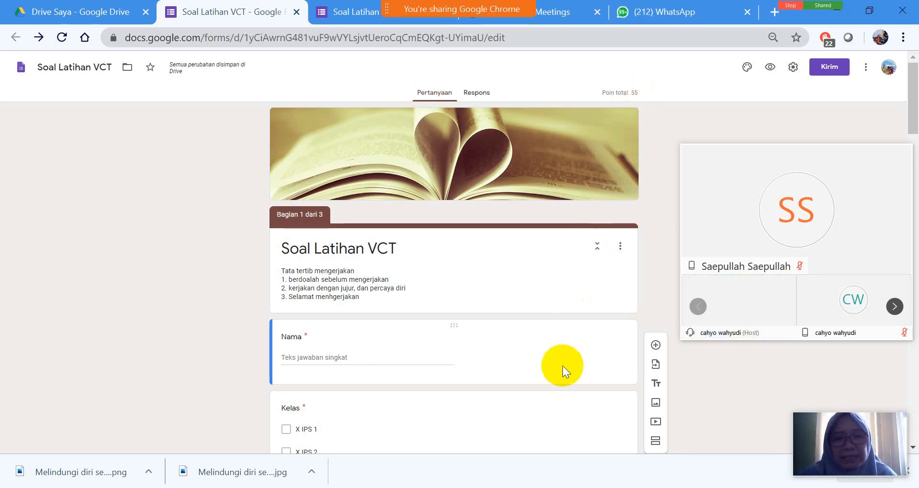
Open the answer key of the Kelas question to check its point value.
{"action": "left_click", "coordinate": [582, 417]}
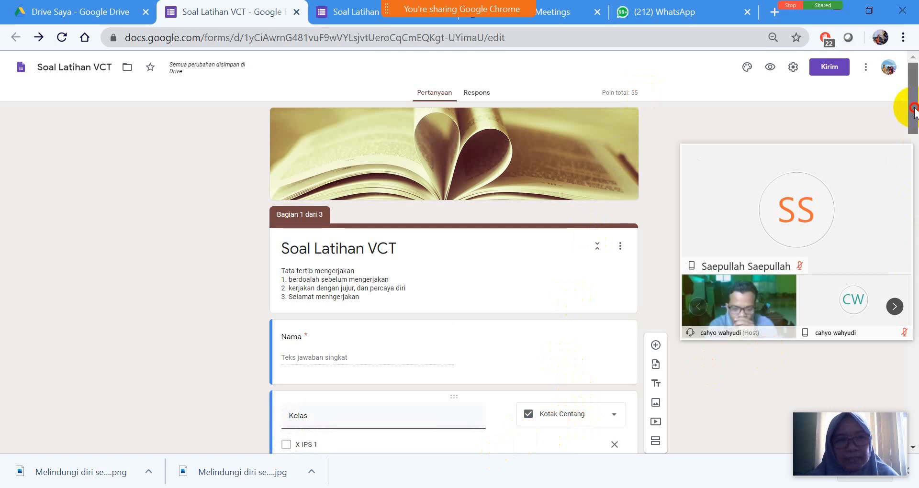
{"action": "left_click_drag", "start_coordinate": [914, 110], "coordinate": [913, 158]}
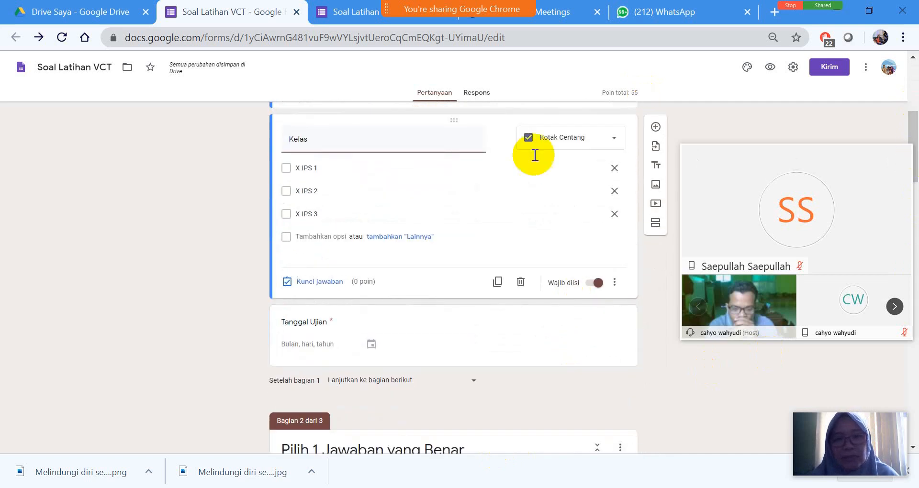
{"action": "left_click", "coordinate": [333, 281]}
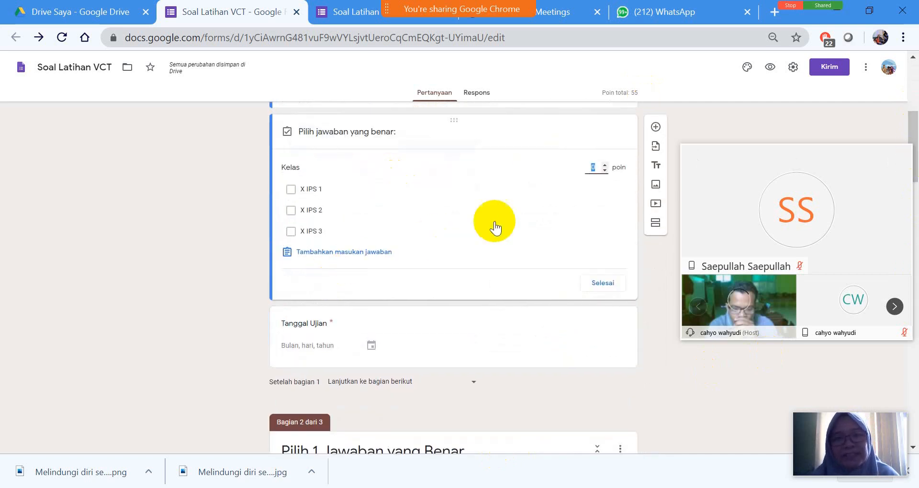
Set the points of the "Ketika manusia merasa lapar, mereka akan ...." question to 25 in its answer key.
{"action": "left_click_drag", "start_coordinate": [915, 141], "coordinate": [915, 200]}
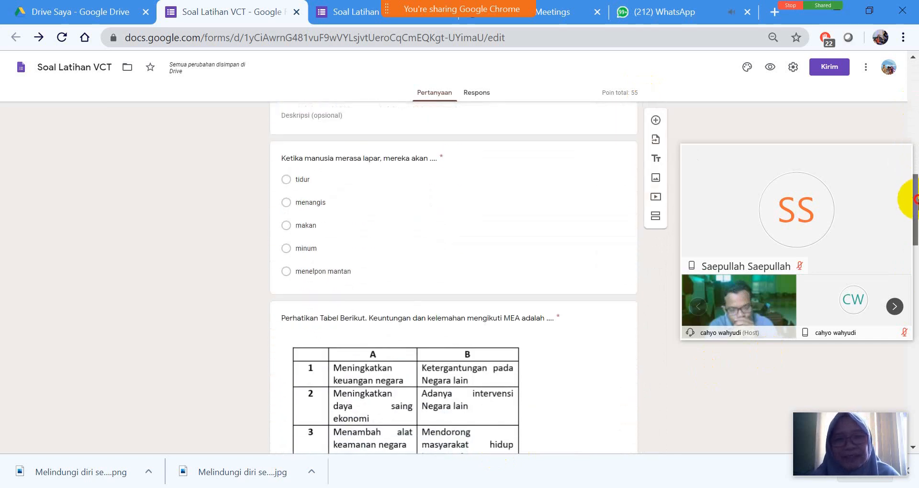
{"action": "left_click", "coordinate": [271, 210]}
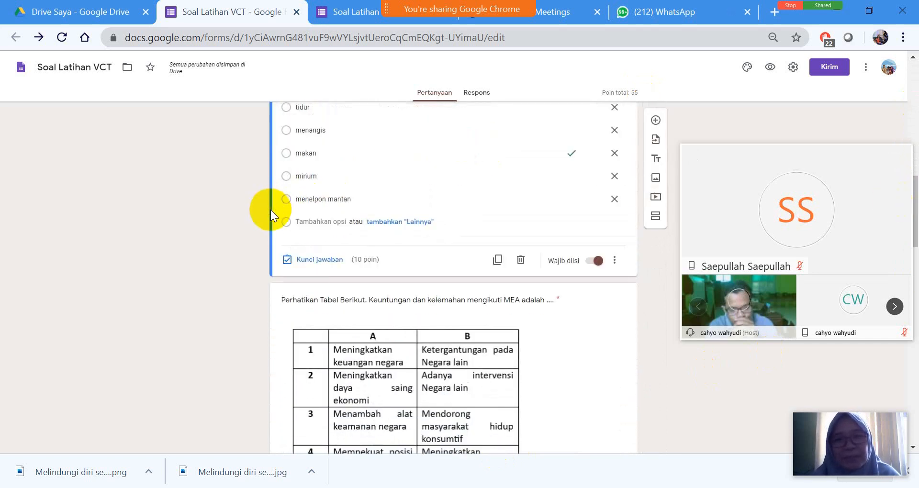
{"action": "left_click_drag", "start_coordinate": [915, 195], "coordinate": [914, 148]}
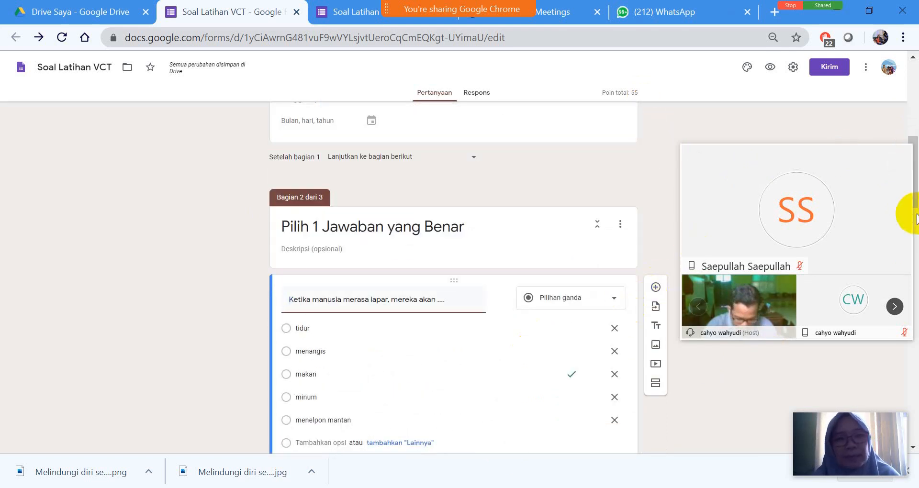
{"action": "left_click_drag", "start_coordinate": [914, 199], "coordinate": [914, 237]}
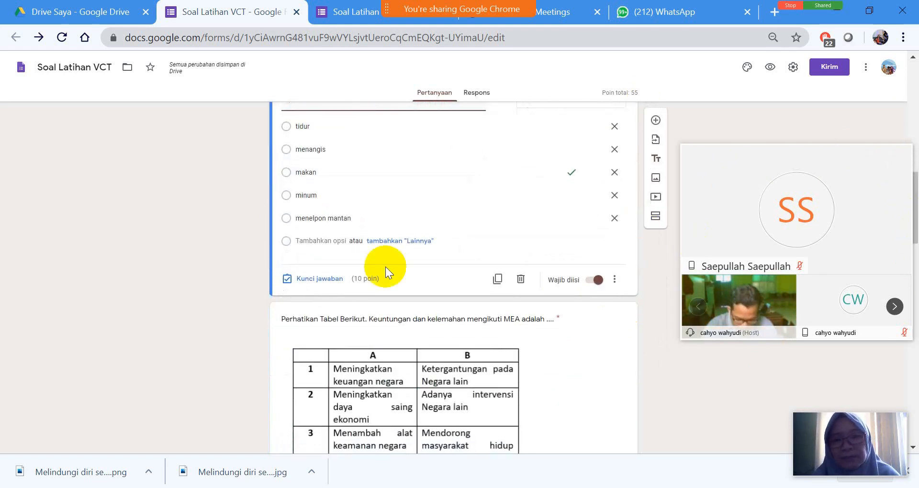
{"action": "left_click", "coordinate": [322, 278]}
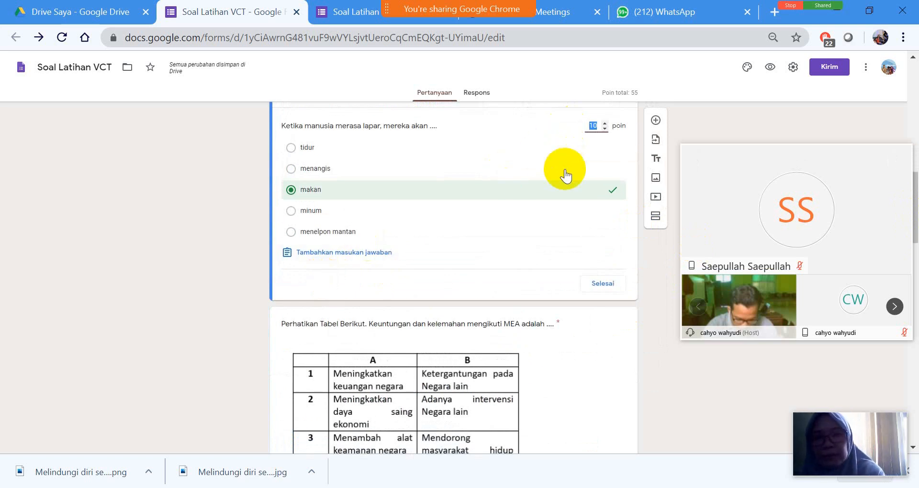
{"action": "type", "text": "25"}
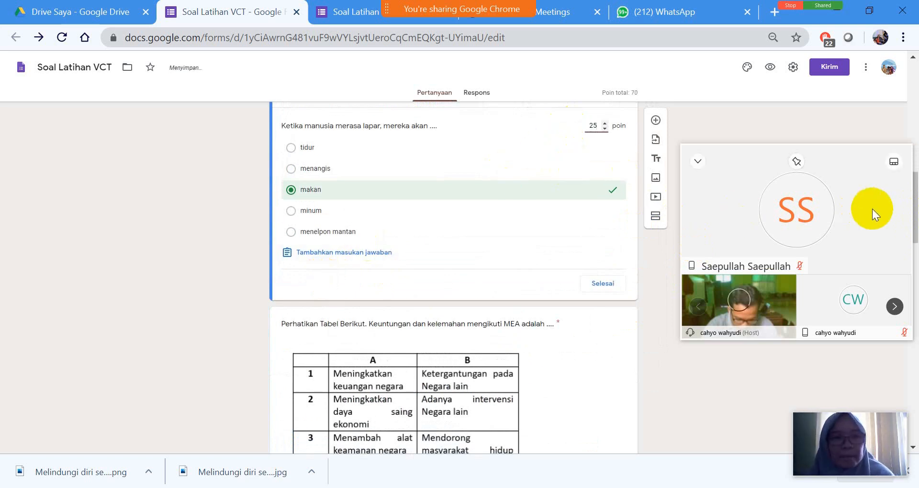
Set the points of the "Berikut adalah gambar uang sepuluh ribu rupiah" question to 25 in its answer key.
{"action": "left_click_drag", "start_coordinate": [915, 206], "coordinate": [914, 293]}
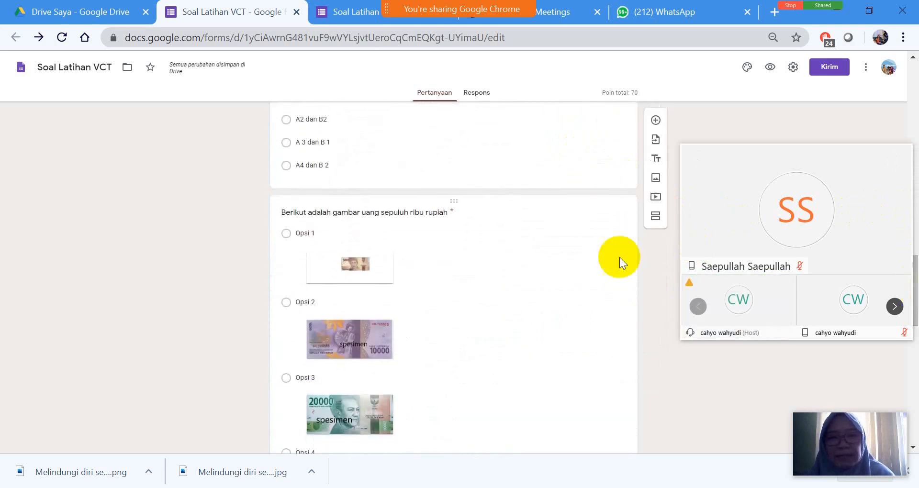
{"action": "left_click", "coordinate": [510, 233]}
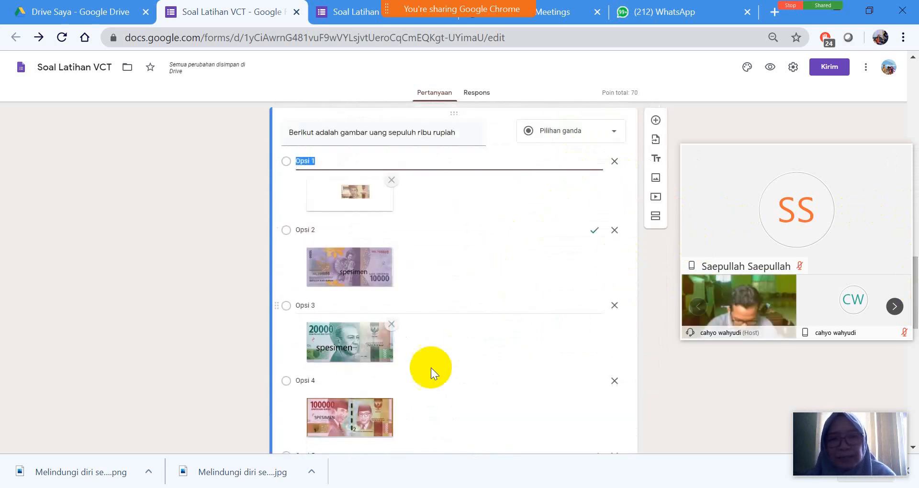
{"action": "left_click_drag", "start_coordinate": [915, 263], "coordinate": [916, 321]}
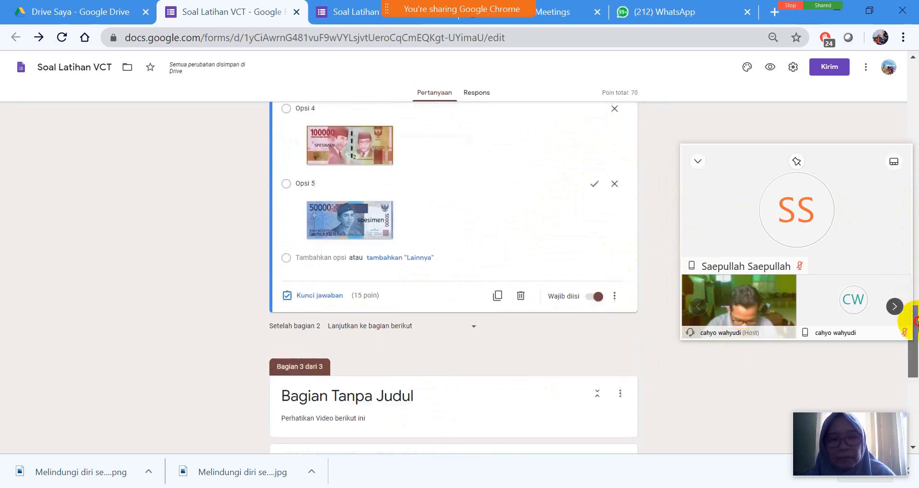
{"action": "scroll", "coordinate": [311, 244], "scroll_direction": "down", "scroll_amount": 5}
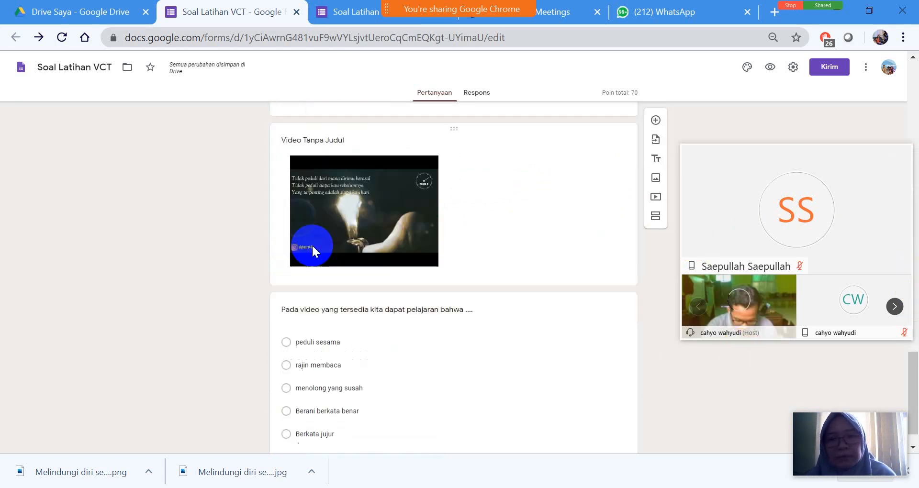
{"action": "scroll", "coordinate": [311, 244], "scroll_direction": "up", "scroll_amount": 10}
{"action": "left_click", "coordinate": [592, 148]}
{"action": "type", "text": "2"}
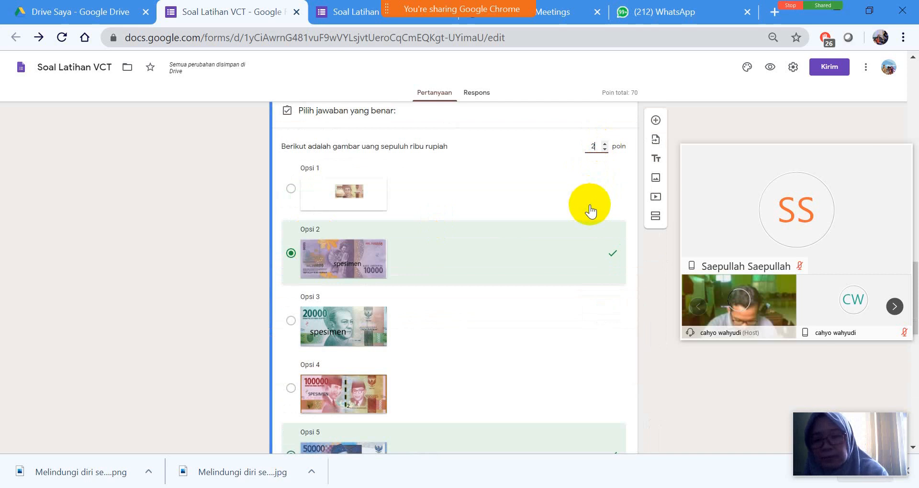
{"action": "type", "text": "5"}
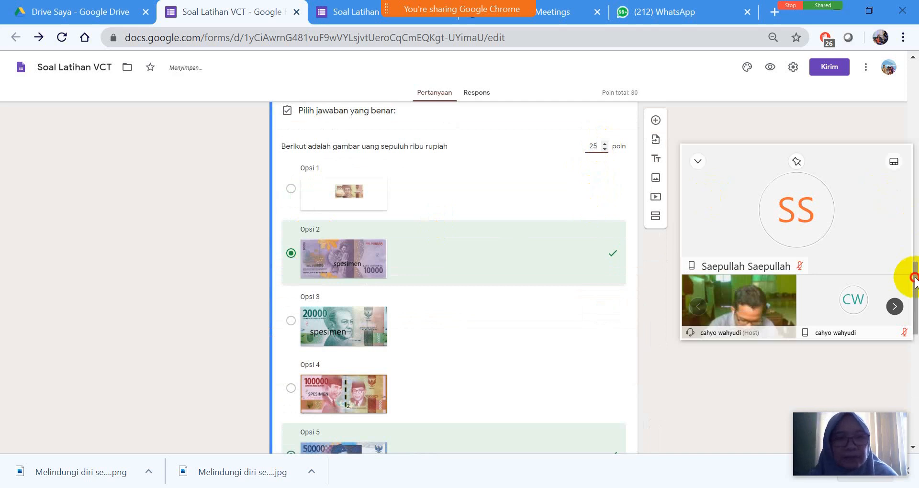
Raise the points of the "Pada video yang tersedia kita dapat pelajaran bahwa ...." question so the quiz total is 100.
{"action": "left_click_drag", "start_coordinate": [913, 277], "coordinate": [912, 354]}
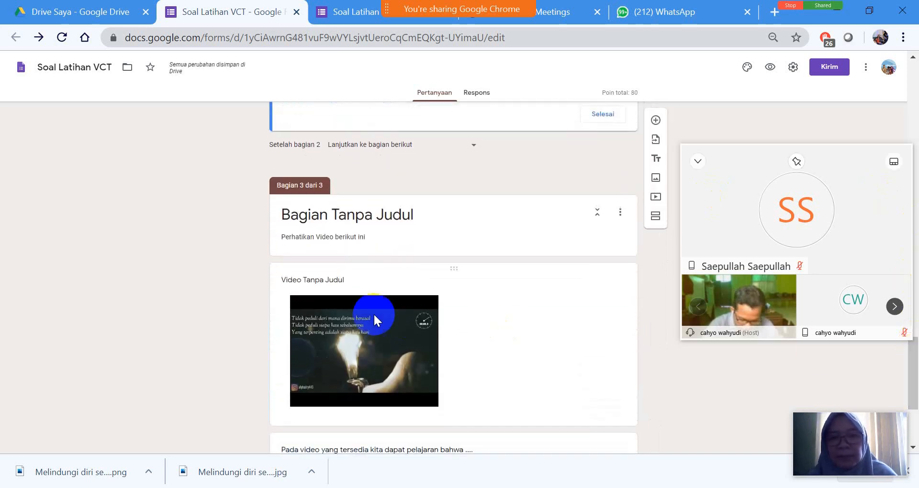
{"action": "left_click", "coordinate": [495, 293]}
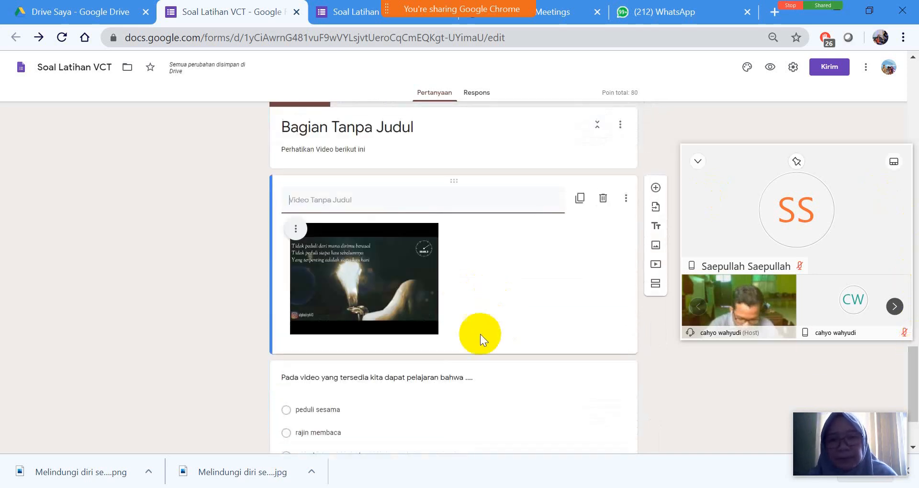
{"action": "left_click", "coordinate": [382, 408]}
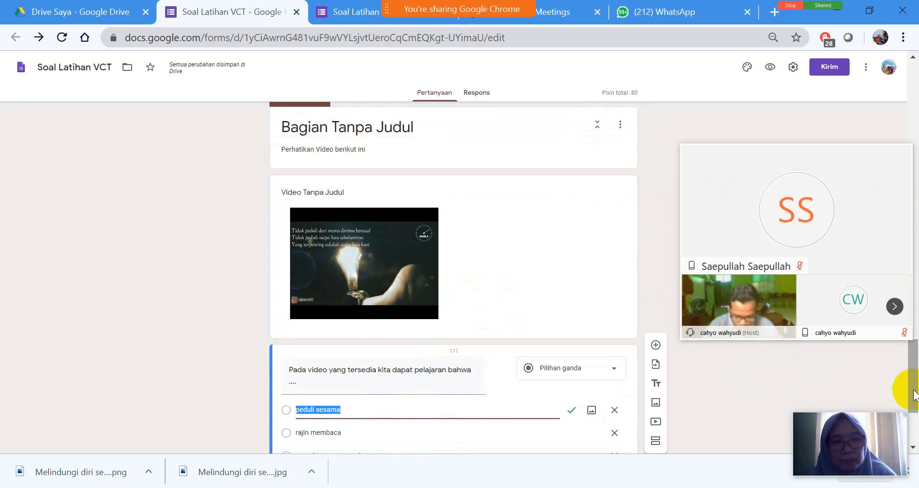
{"action": "left_click_drag", "start_coordinate": [905, 386], "coordinate": [914, 416]}
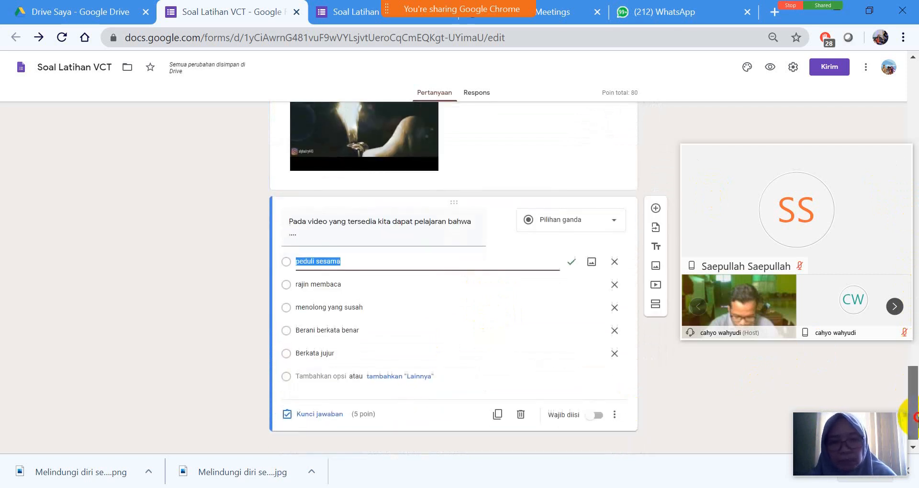
{"action": "left_click", "coordinate": [303, 411]}
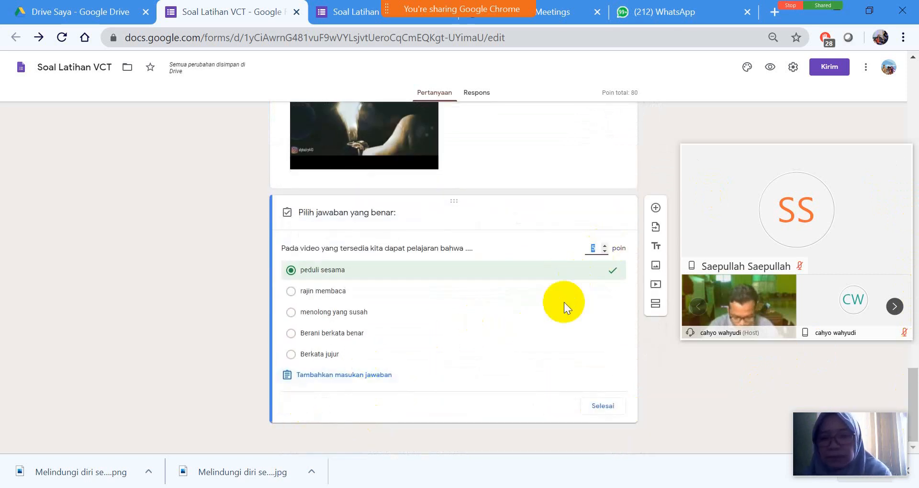
{"action": "left_click", "coordinate": [669, 362]}
{"action": "left_click_drag", "start_coordinate": [911, 379], "coordinate": [913, 72]}
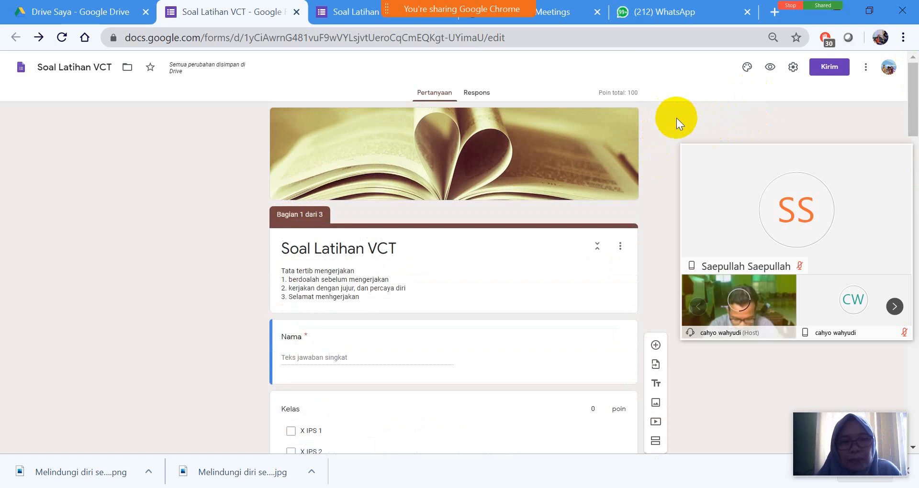
Show the form's responses, and stop sharing Google Chrome in the Webex meeting.
{"action": "left_click", "coordinate": [480, 94]}
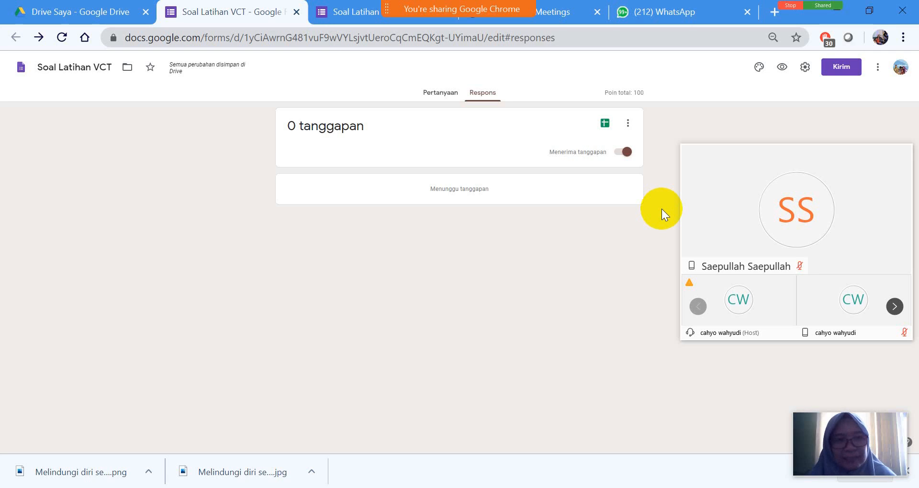
{"action": "left_click", "coordinate": [788, 7]}
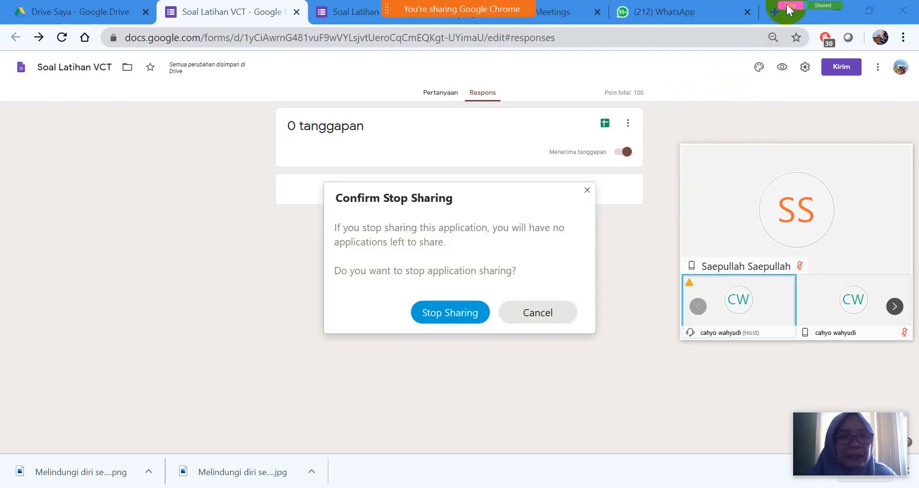
{"action": "left_click", "coordinate": [470, 314]}
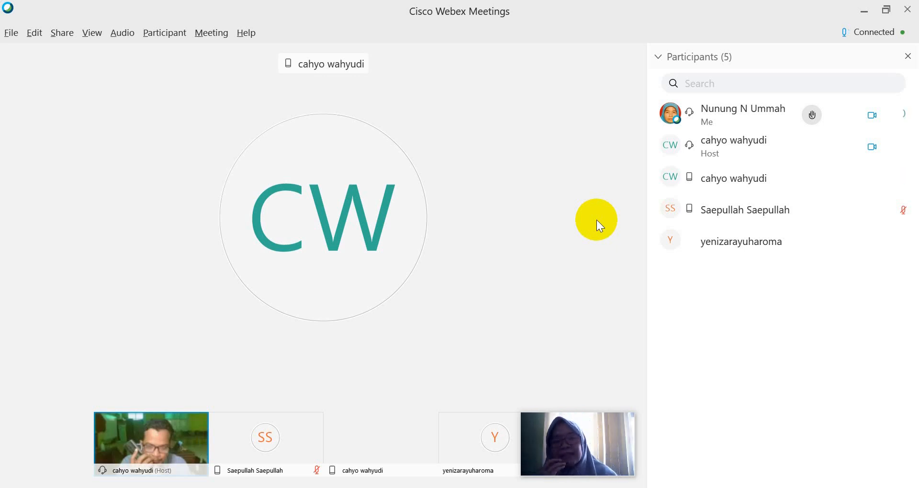
{"action": "mouse_move", "coordinate": [560, 199]}
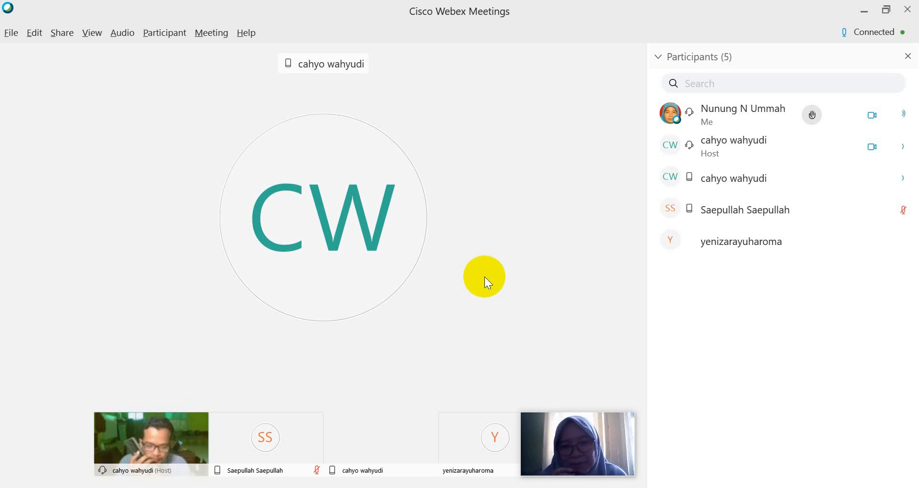
{"action": "mouse_move", "coordinate": [492, 268]}
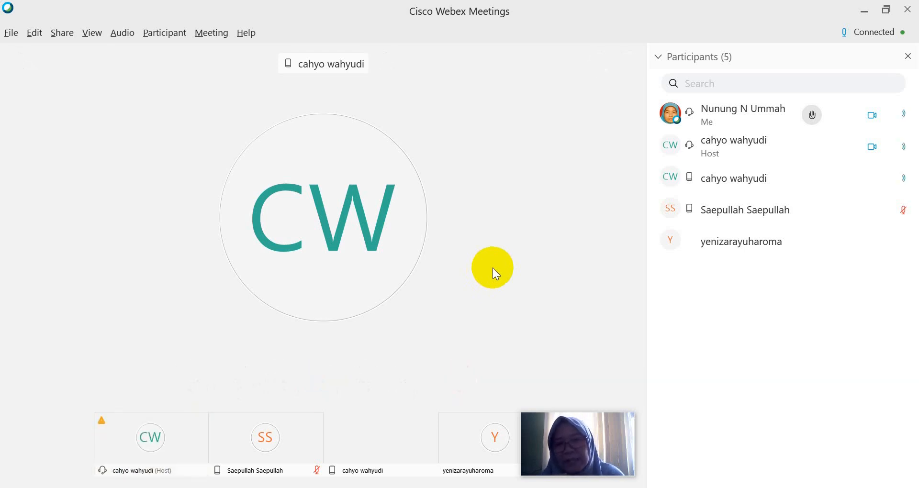
{"action": "mouse_move", "coordinate": [495, 227]}
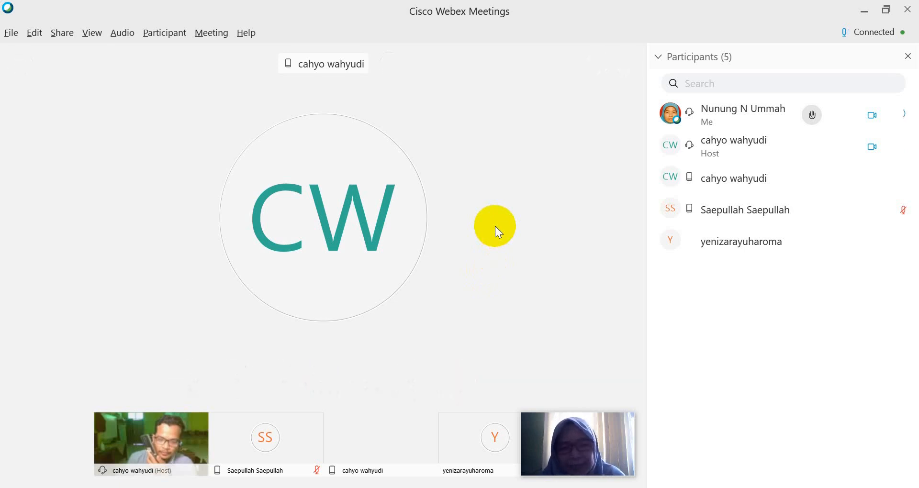
{"action": "mouse_move", "coordinate": [520, 273]}
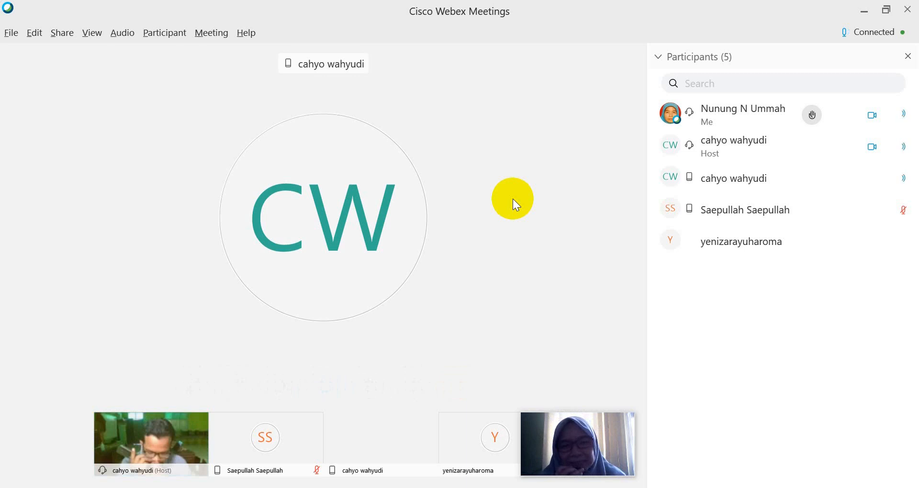
{"action": "mouse_move", "coordinate": [510, 165]}
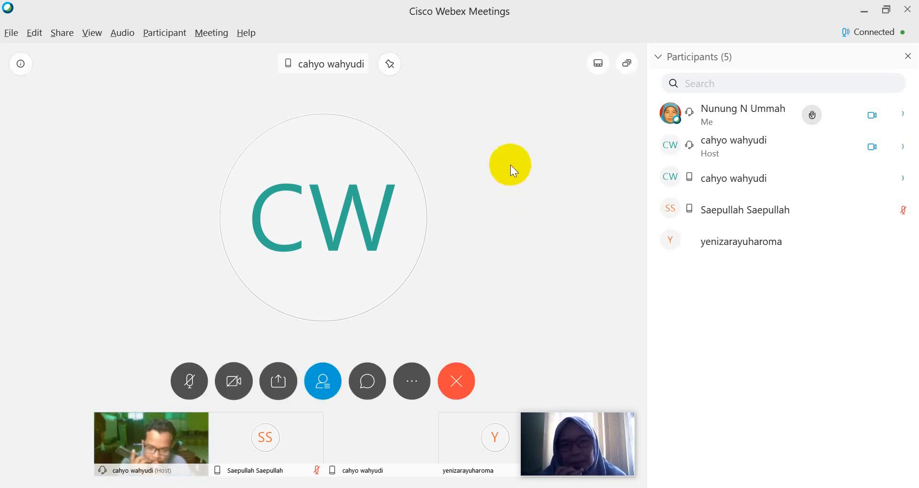